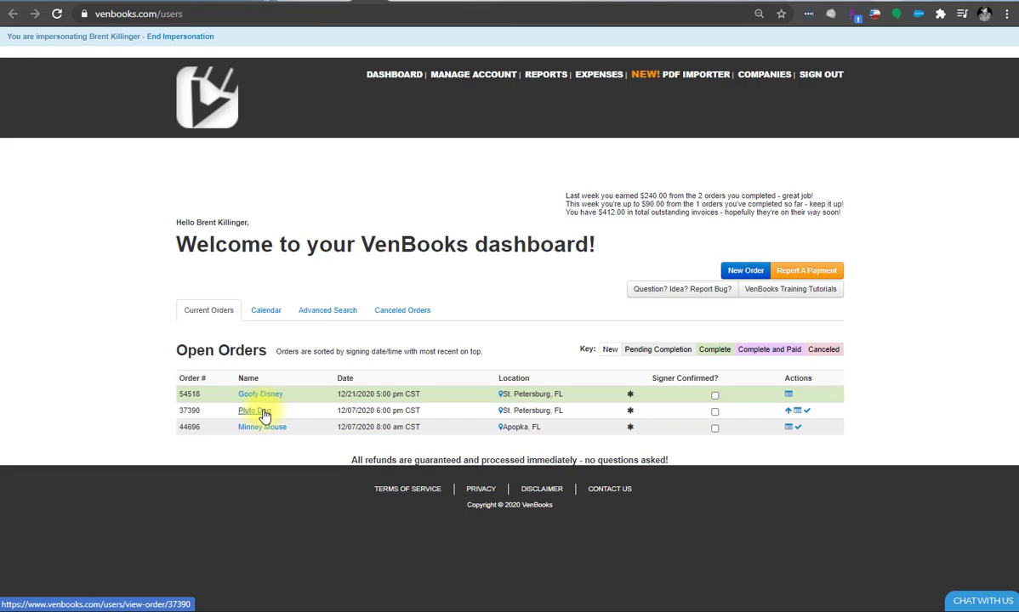
Open the order dated 12/21/2020 from the dashboard and view the Total Miles Traveled entry in its expenses.
{"action": "left_click", "coordinate": [263, 397]}
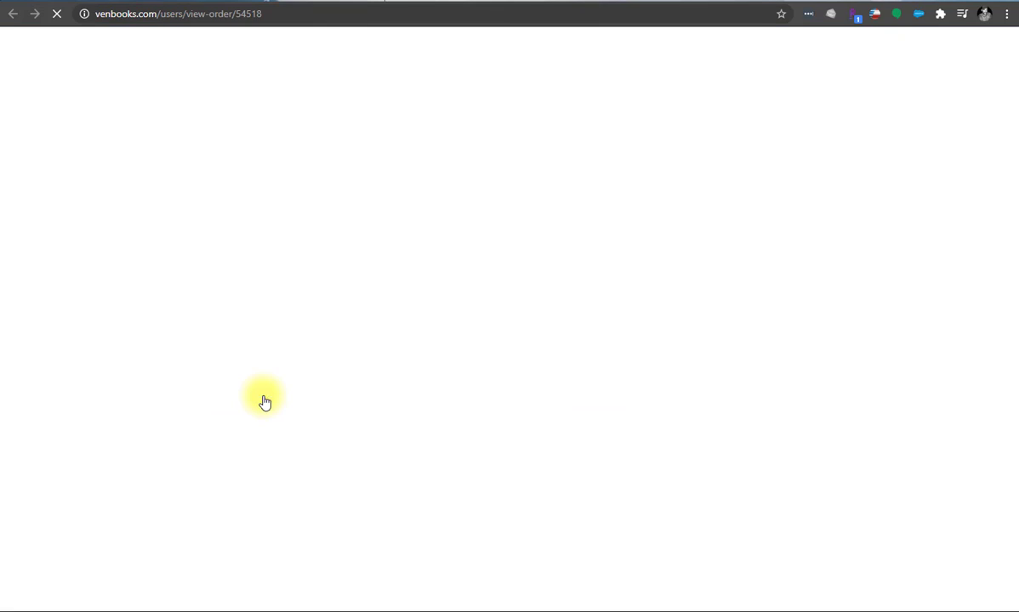
{"action": "scroll", "coordinate": [524, 358], "scroll_direction": "down", "scroll_amount": 3}
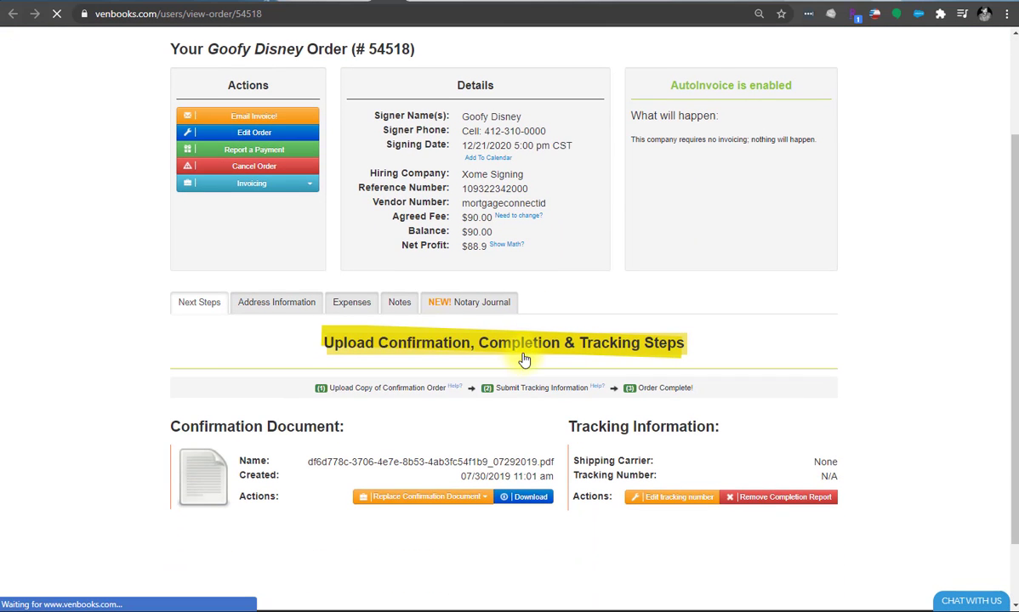
{"action": "left_click", "coordinate": [352, 304]}
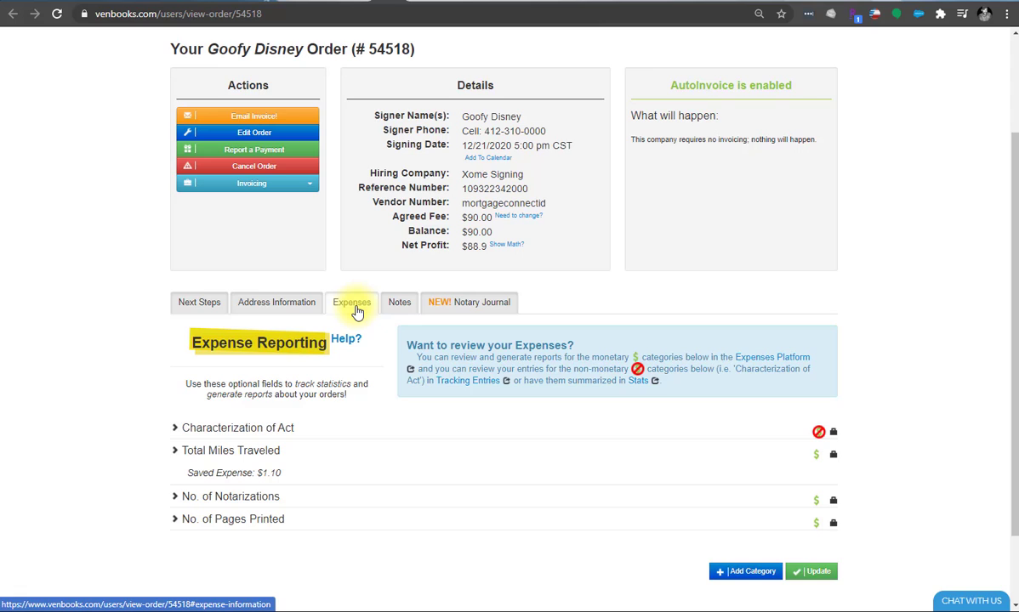
{"action": "left_click", "coordinate": [338, 458]}
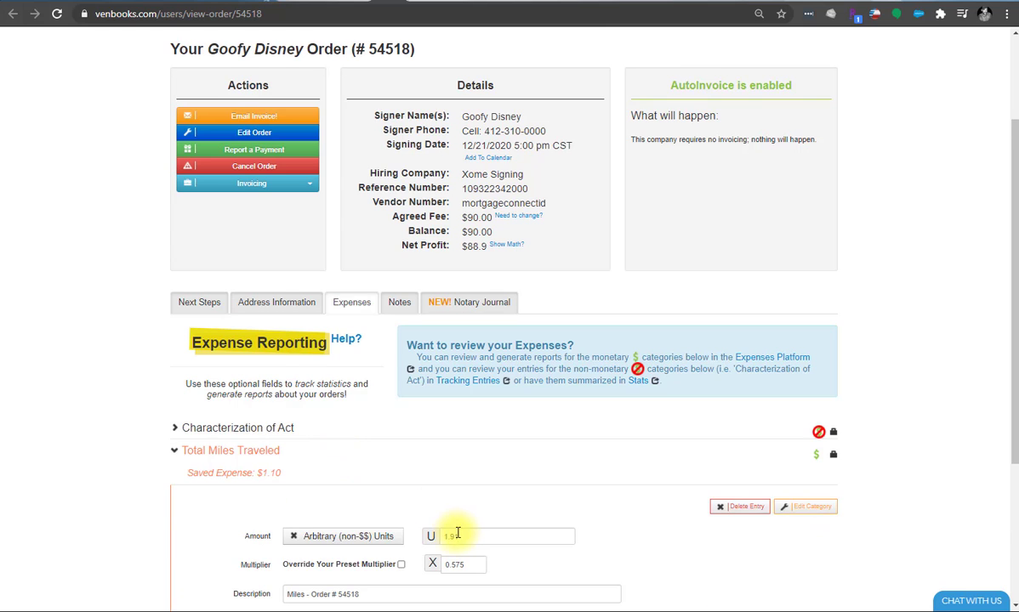
View the form for adding an expense category to the order and close it without saving.
{"action": "scroll", "coordinate": [482, 532], "scroll_direction": "down", "scroll_amount": 2}
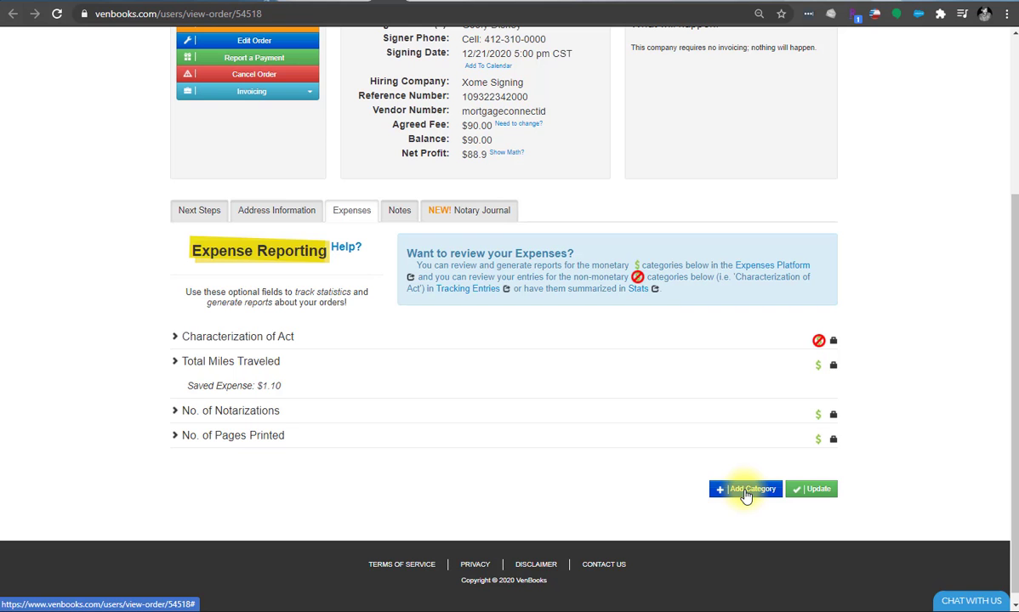
{"action": "left_click", "coordinate": [745, 492]}
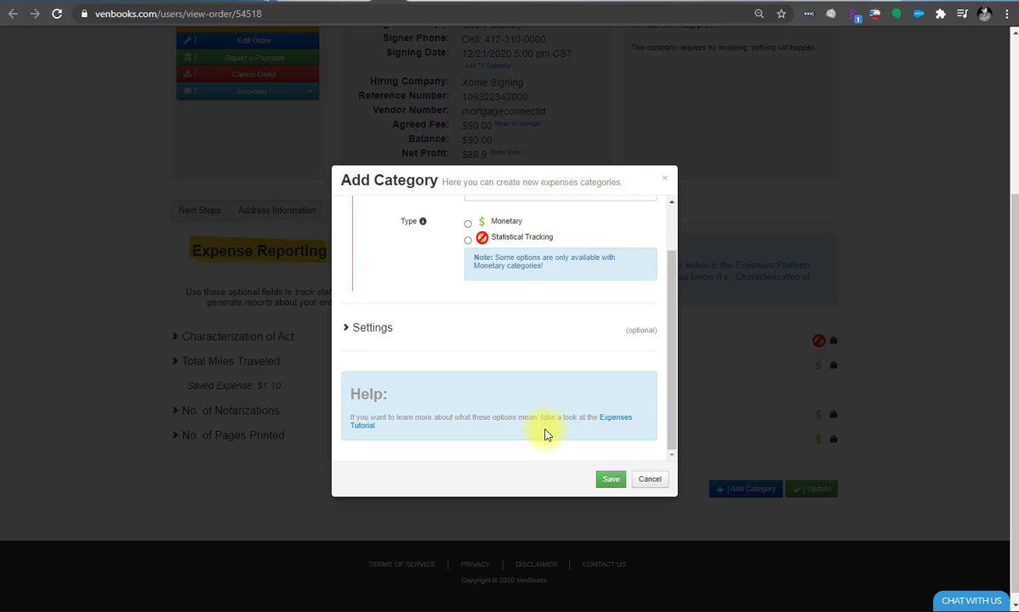
{"action": "left_click", "coordinate": [648, 479]}
Go to the Expenses platform and view the existing categories in expense category management.
{"action": "scroll", "coordinate": [595, 255], "scroll_direction": "up", "scroll_amount": 3}
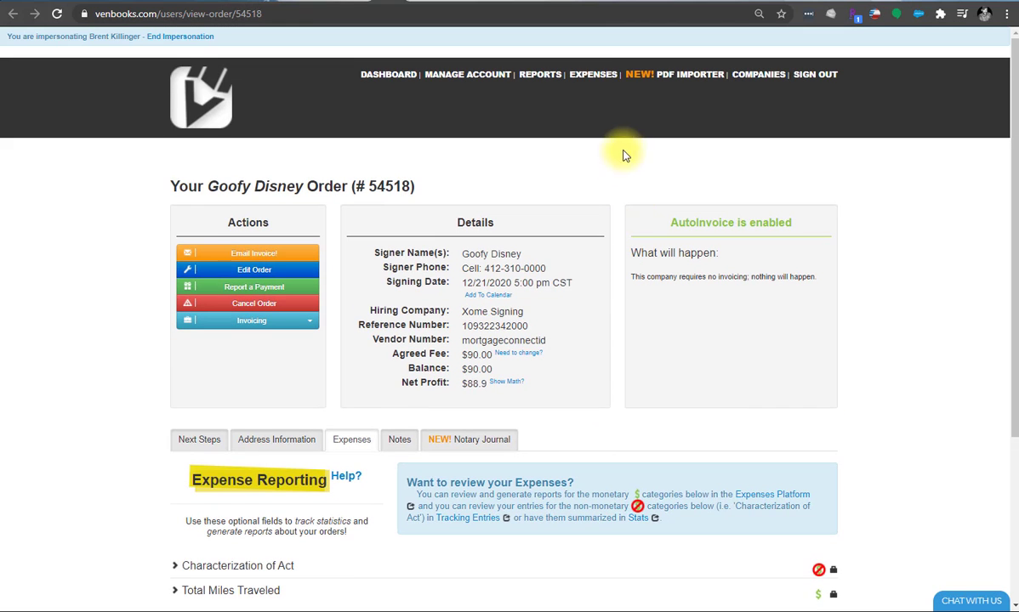
{"action": "left_click", "coordinate": [593, 75]}
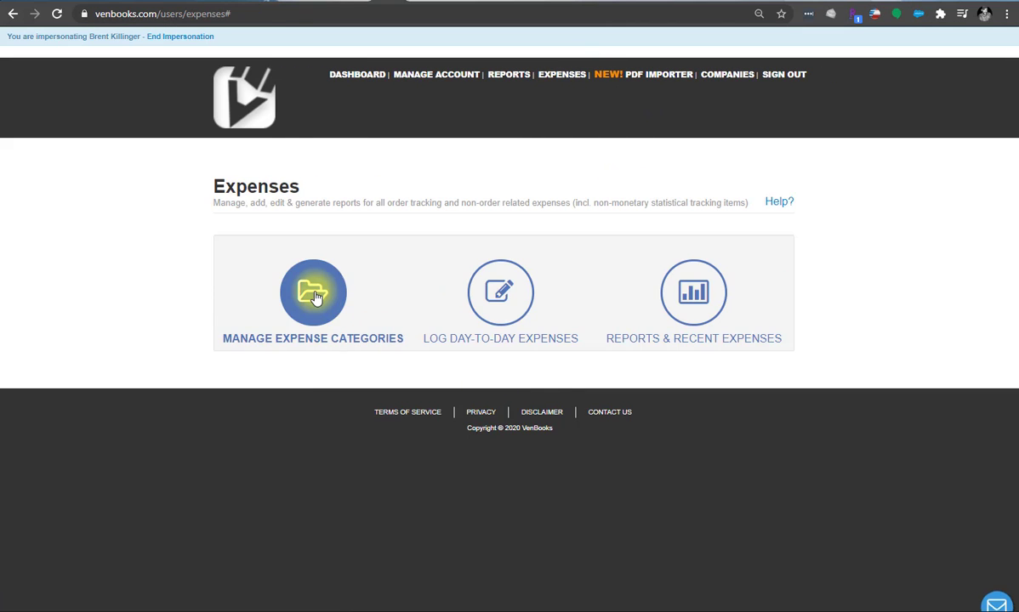
{"action": "left_click", "coordinate": [313, 291]}
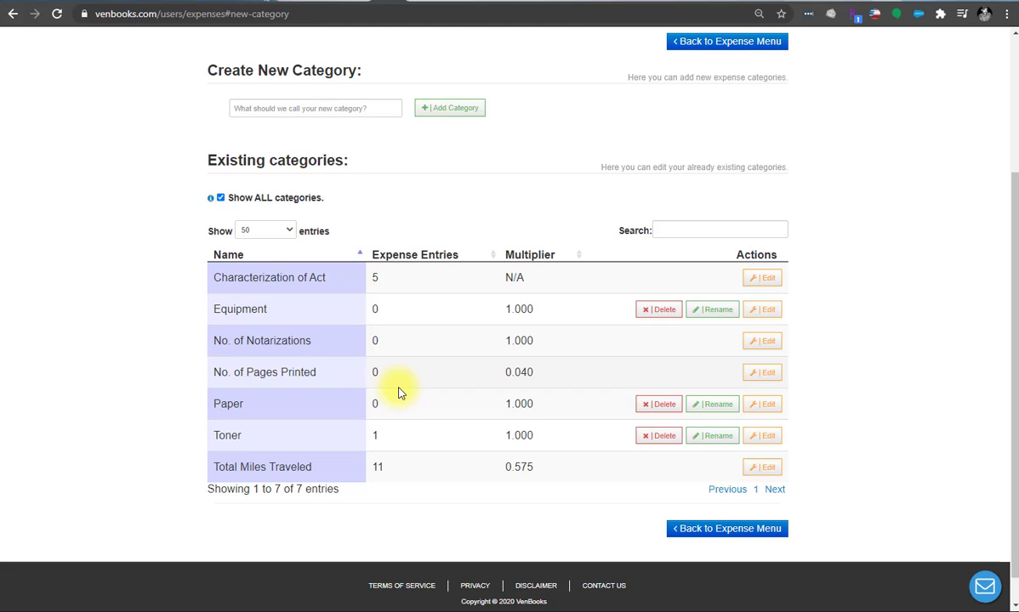
View the day-to-day expense entry form from the expense menu and return to that menu.
{"action": "scroll", "coordinate": [459, 357], "scroll_direction": "up", "scroll_amount": 3}
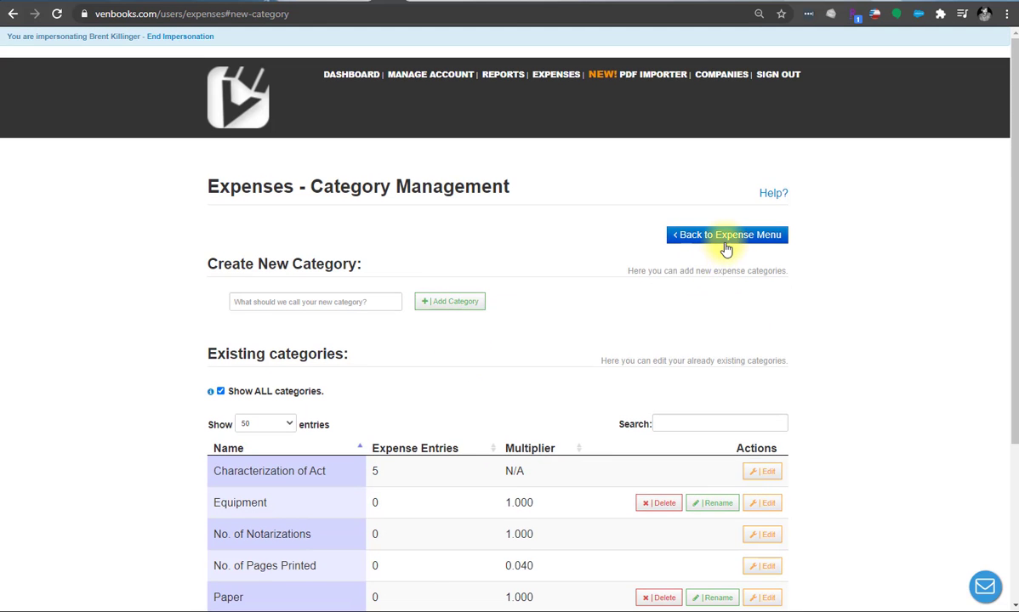
{"action": "left_click", "coordinate": [726, 237]}
{"action": "left_click", "coordinate": [500, 296]}
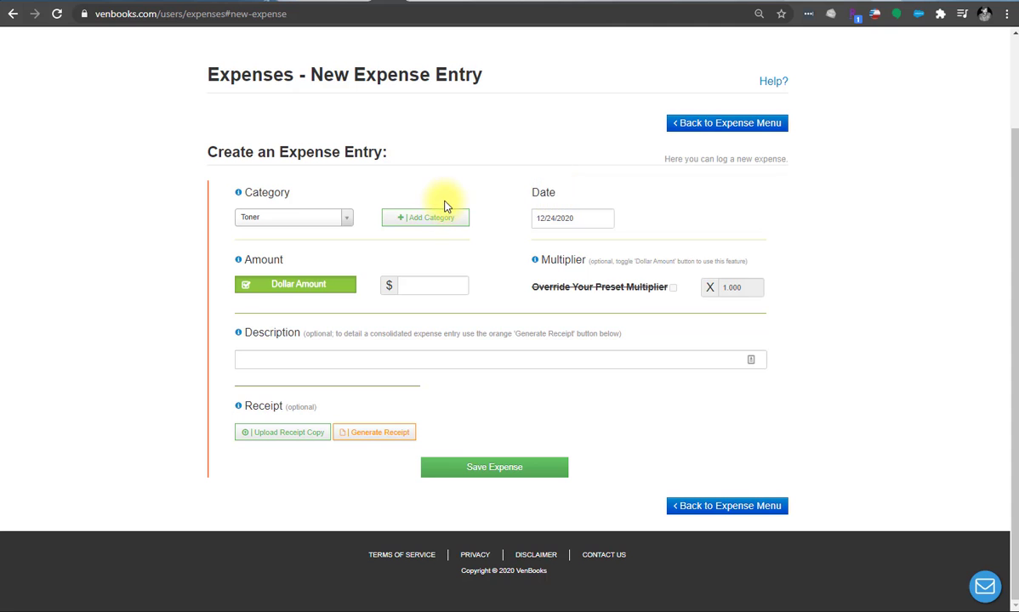
{"action": "left_click", "coordinate": [715, 124]}
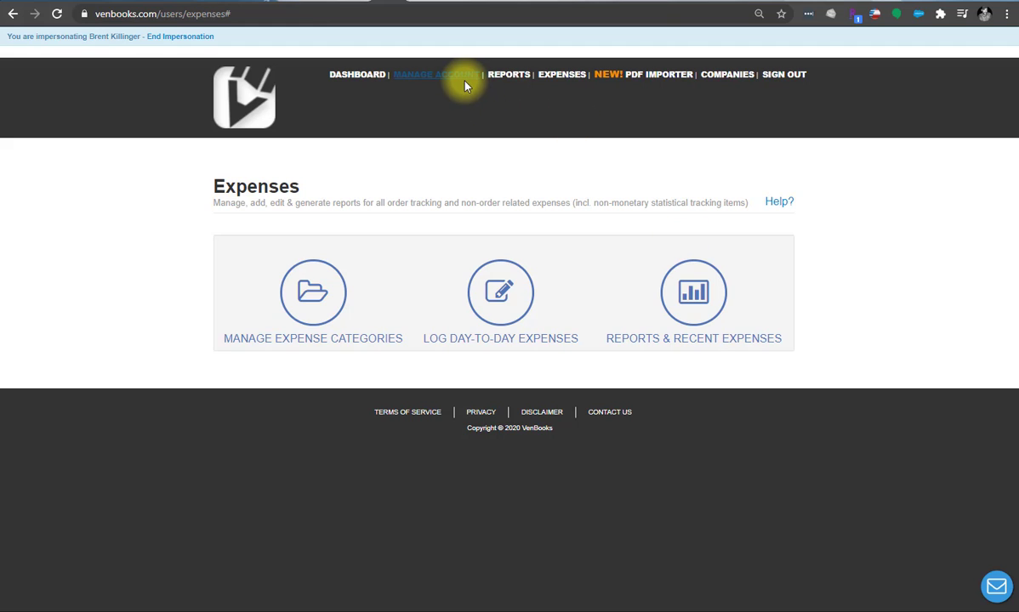
Reopen the order dated 12/21/2020 from the dashboard and show its expense reporting section.
{"action": "left_click", "coordinate": [375, 80]}
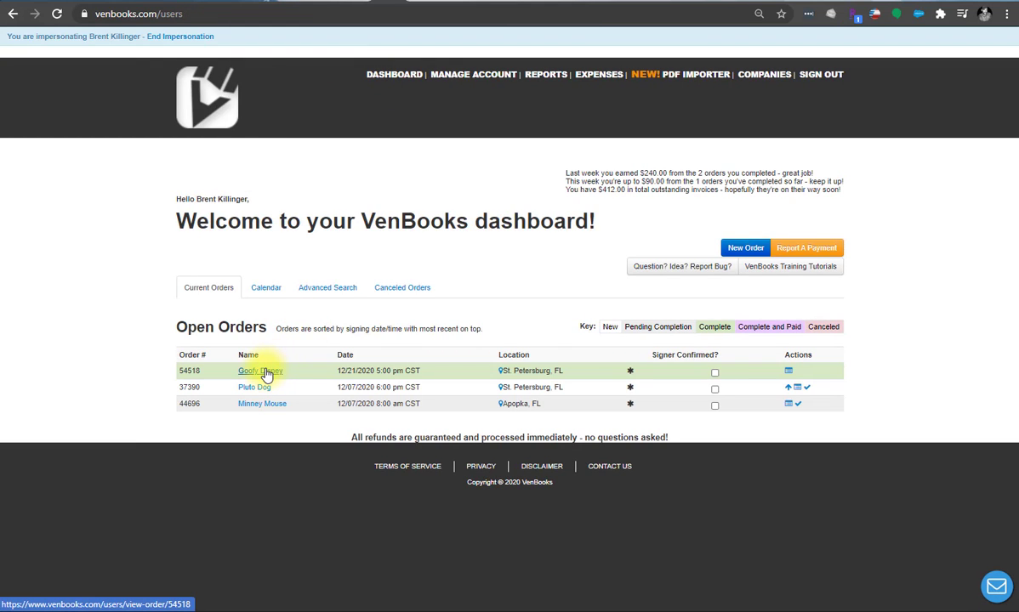
{"action": "left_click", "coordinate": [260, 372]}
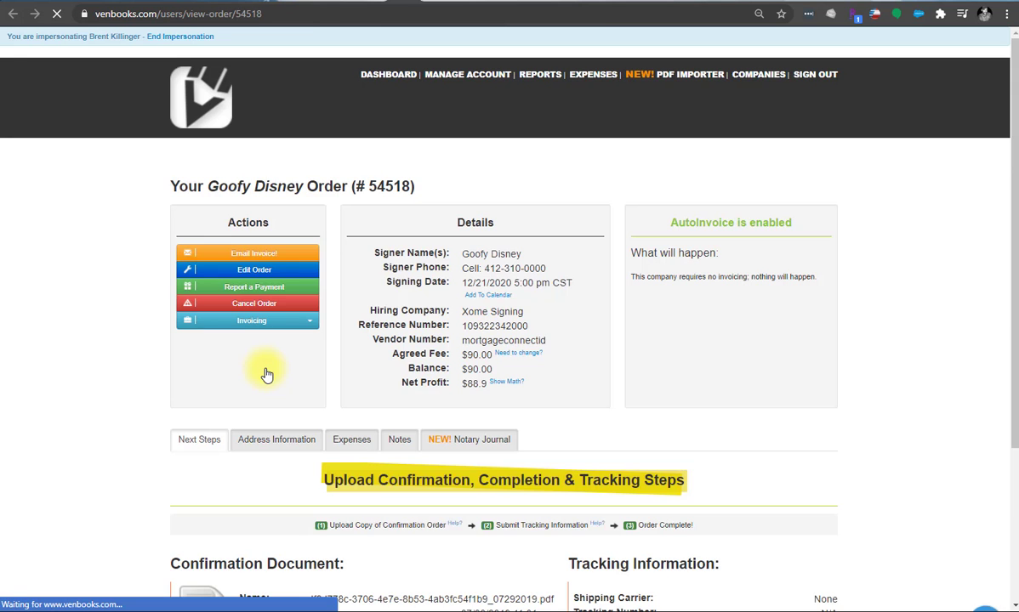
{"action": "scroll", "coordinate": [266, 375], "scroll_direction": "down", "scroll_amount": 3}
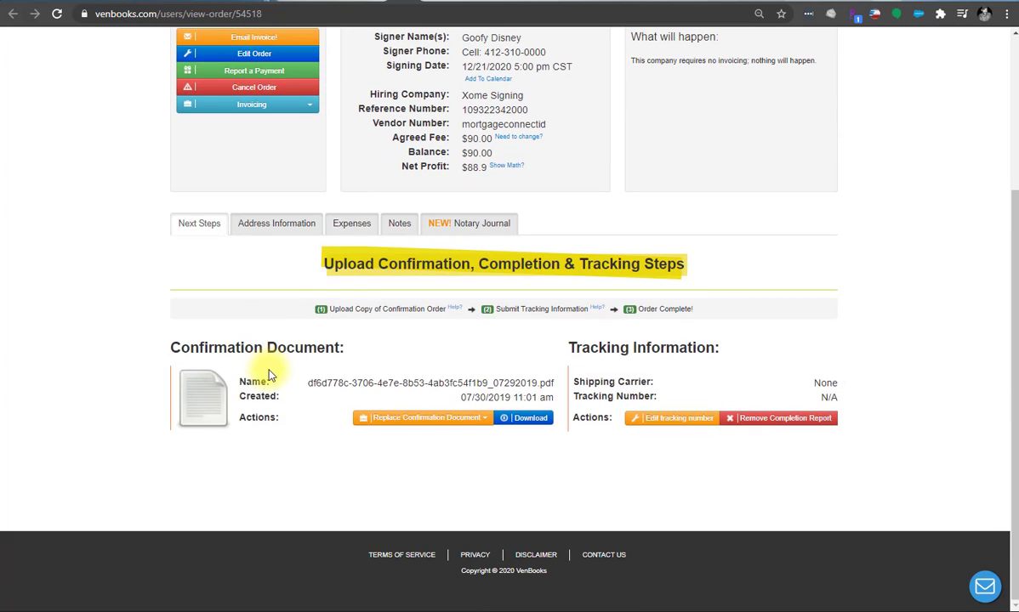
{"action": "left_click", "coordinate": [349, 226]}
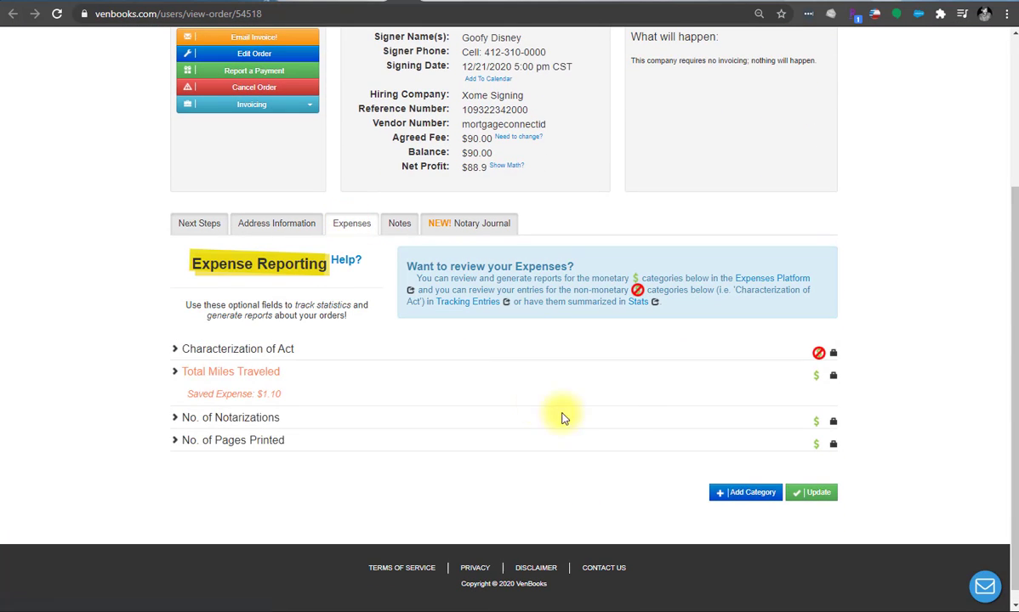
Start a new expense category for the order, named Tolls, with the Monetary type.
{"action": "left_click", "coordinate": [737, 493]}
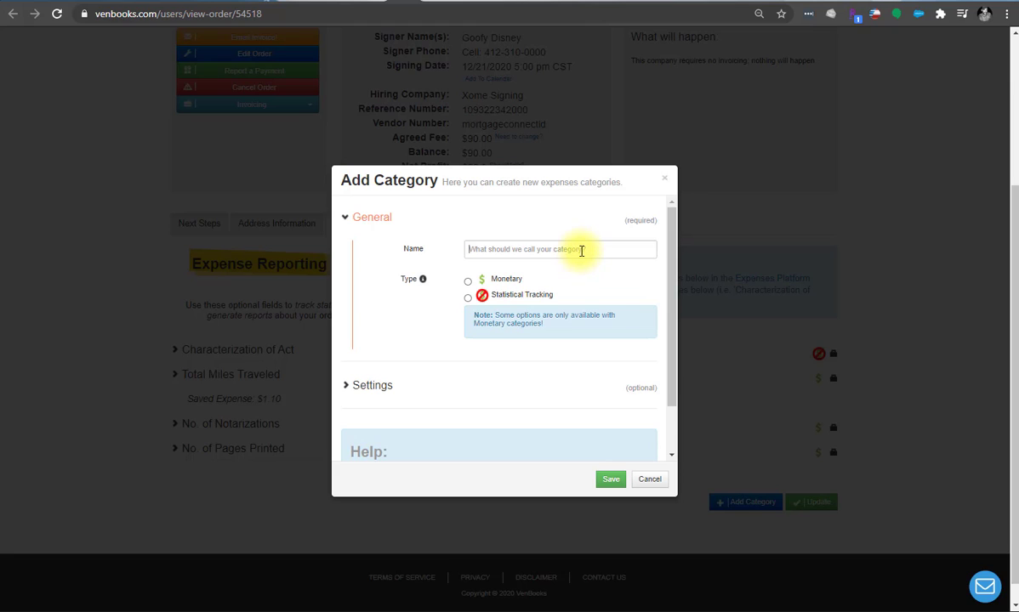
{"action": "left_click", "coordinate": [579, 250]}
{"action": "type", "text": "Tolls"}
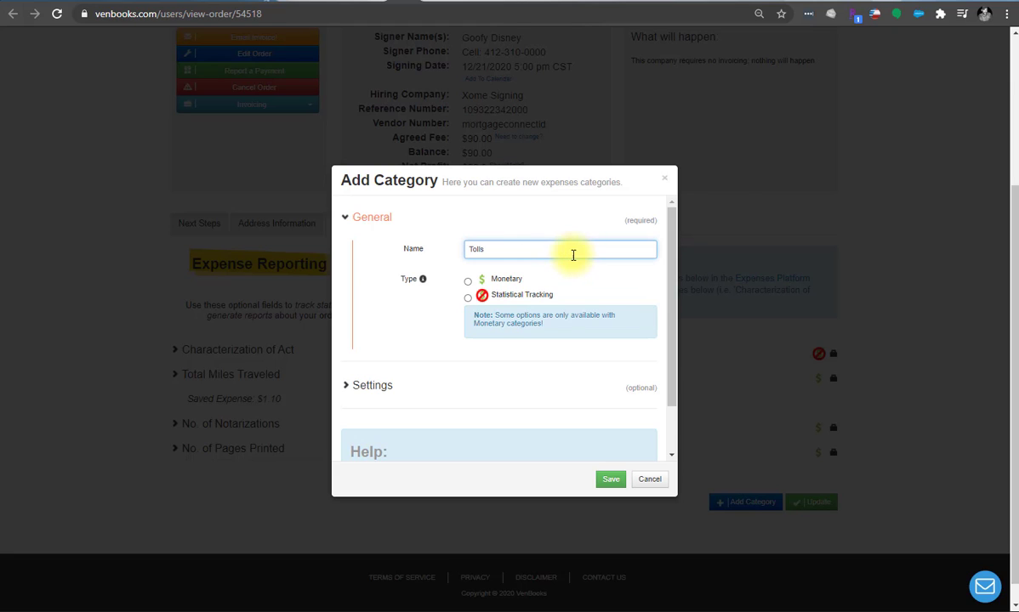
{"action": "left_click", "coordinate": [468, 282]}
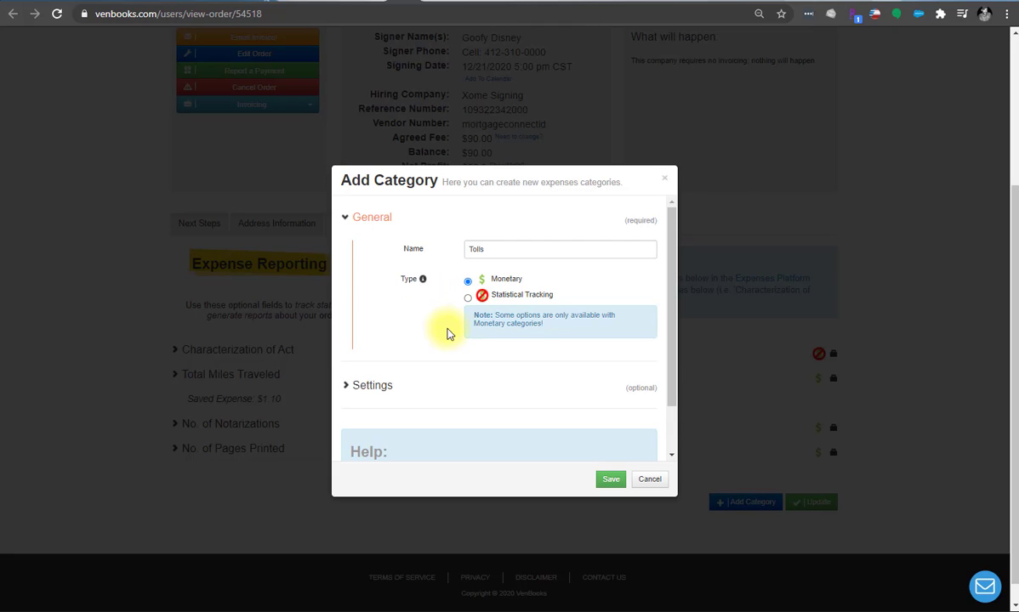
In the category's optional settings, enable tracking on an individual order basis and coerce the amount to Dollars.
{"action": "scroll", "coordinate": [432, 330], "scroll_direction": "down", "scroll_amount": 1}
{"action": "left_click", "coordinate": [379, 333]}
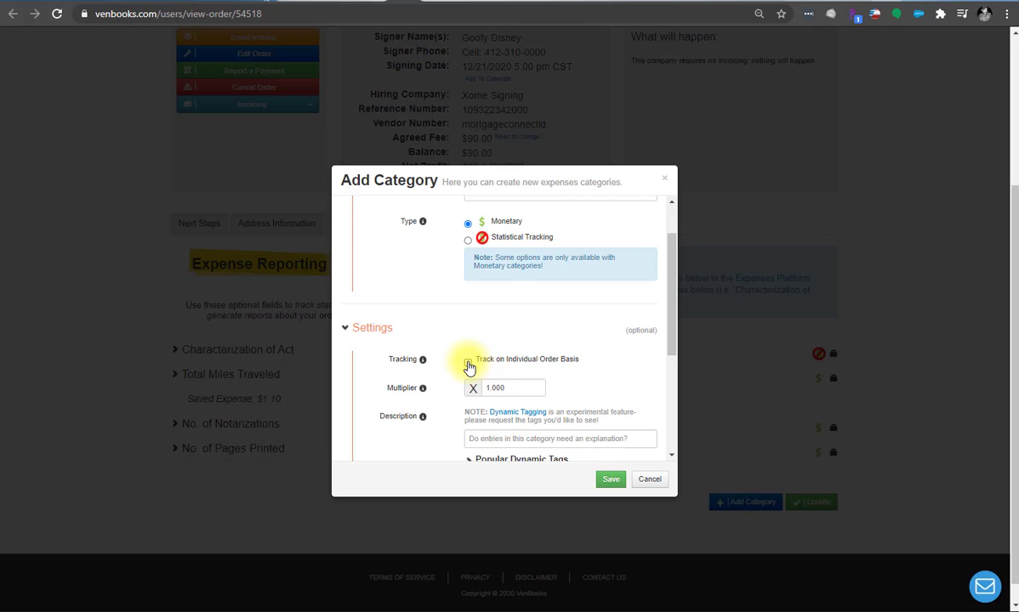
{"action": "left_click", "coordinate": [468, 365]}
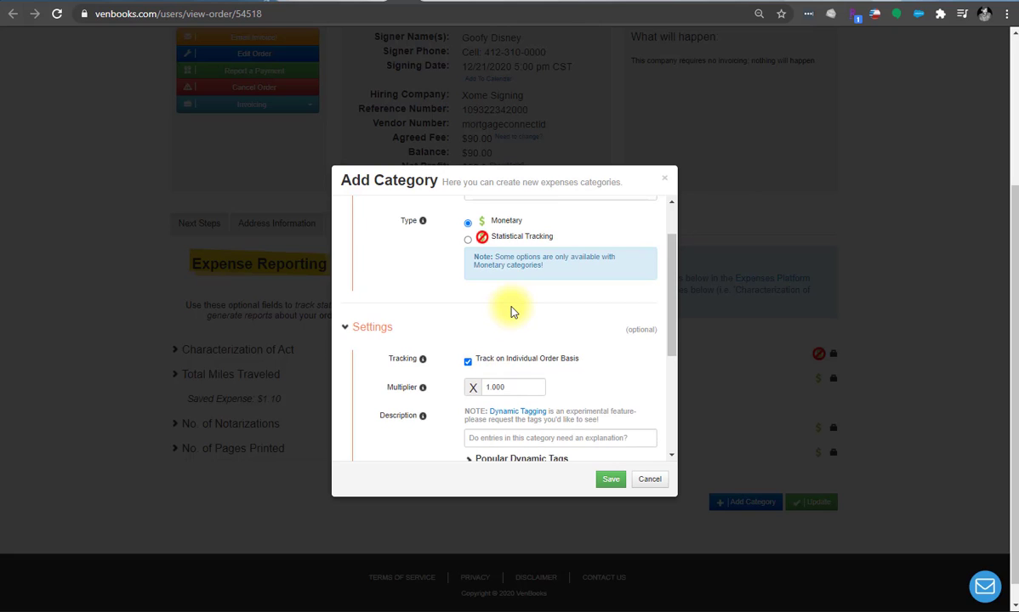
{"action": "scroll", "coordinate": [515, 311], "scroll_direction": "down", "scroll_amount": 1}
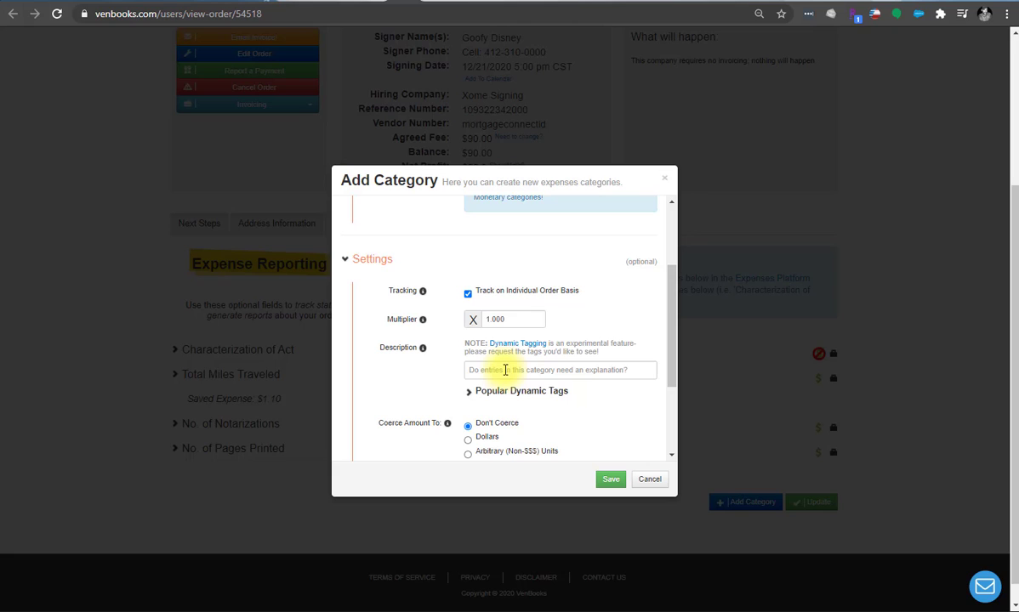
{"action": "scroll", "coordinate": [505, 370], "scroll_direction": "down", "scroll_amount": 1}
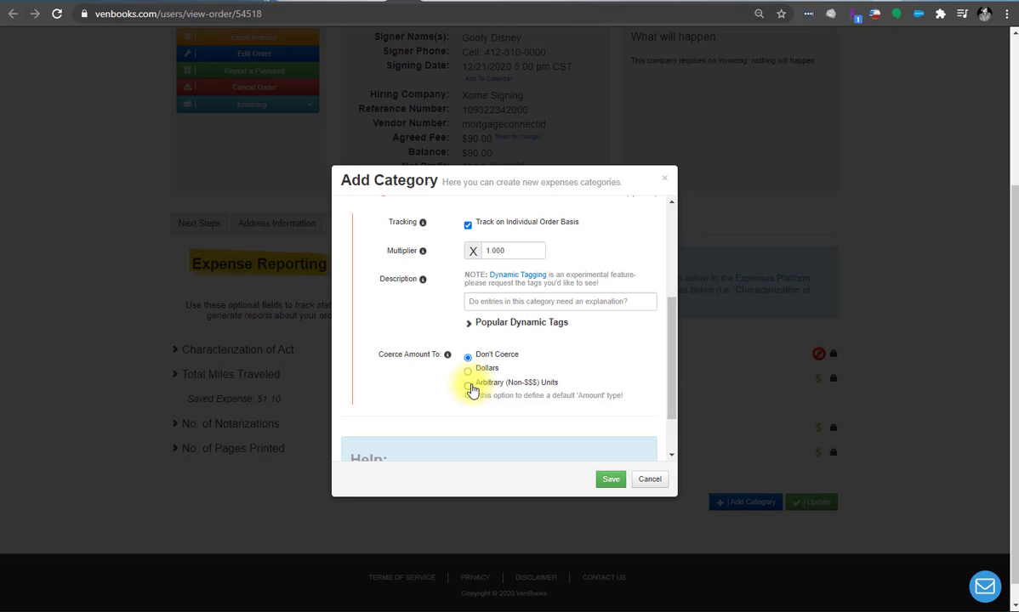
{"action": "left_click", "coordinate": [469, 374]}
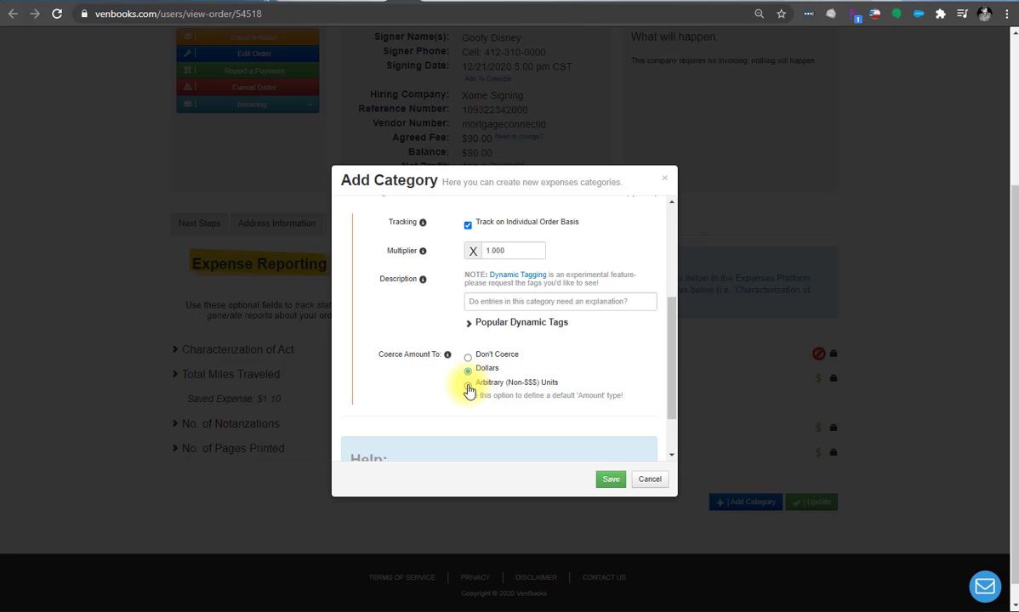
Set the category description to "Tolls for order # {{order_id}}", copying the Order # tag from the popular dynamic tags.
{"action": "left_click", "coordinate": [495, 301]}
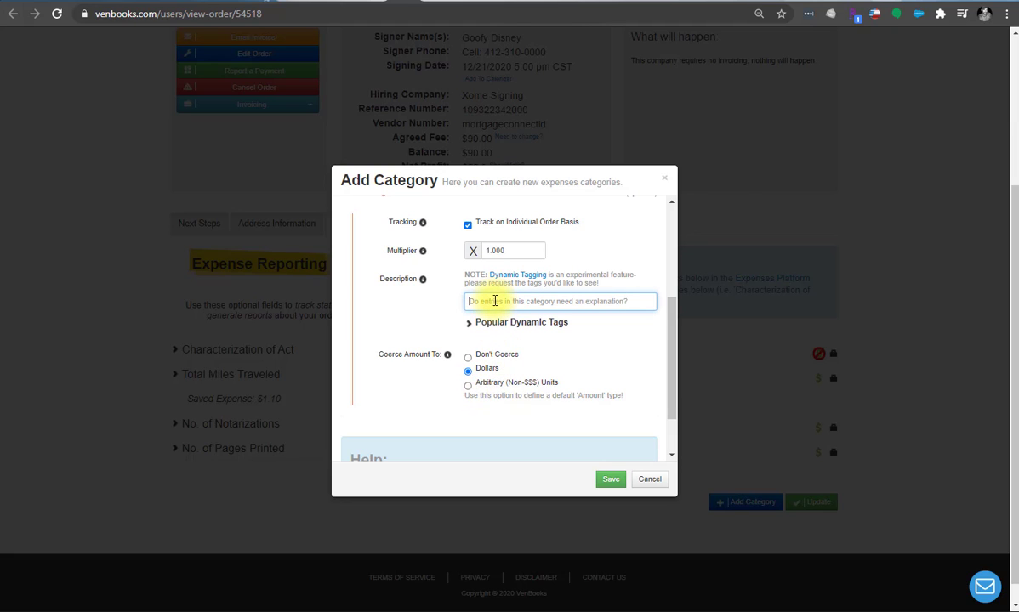
{"action": "type", "text": "To"}
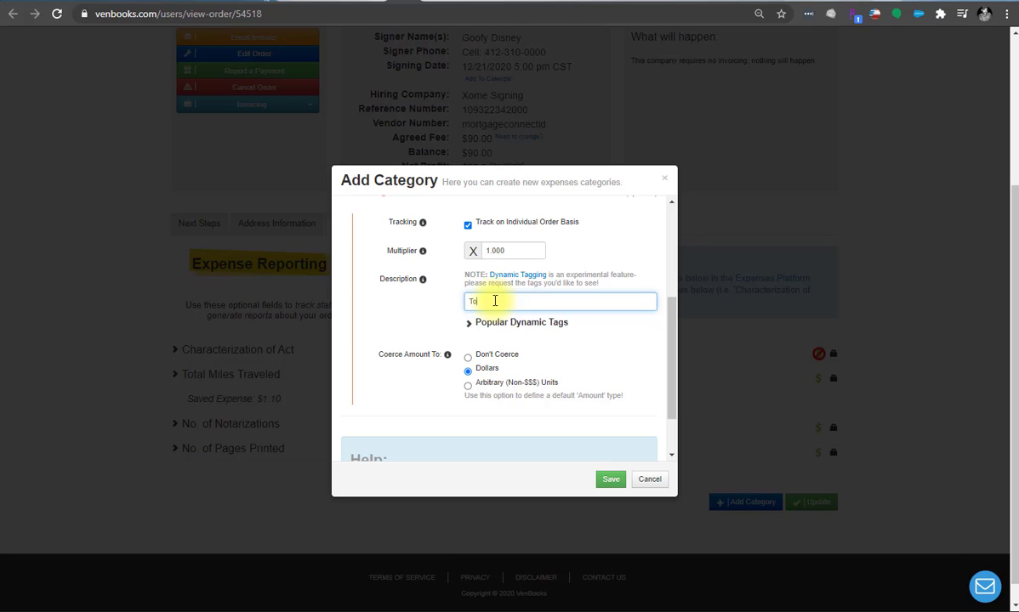
{"action": "type", "text": "lls for order #"}
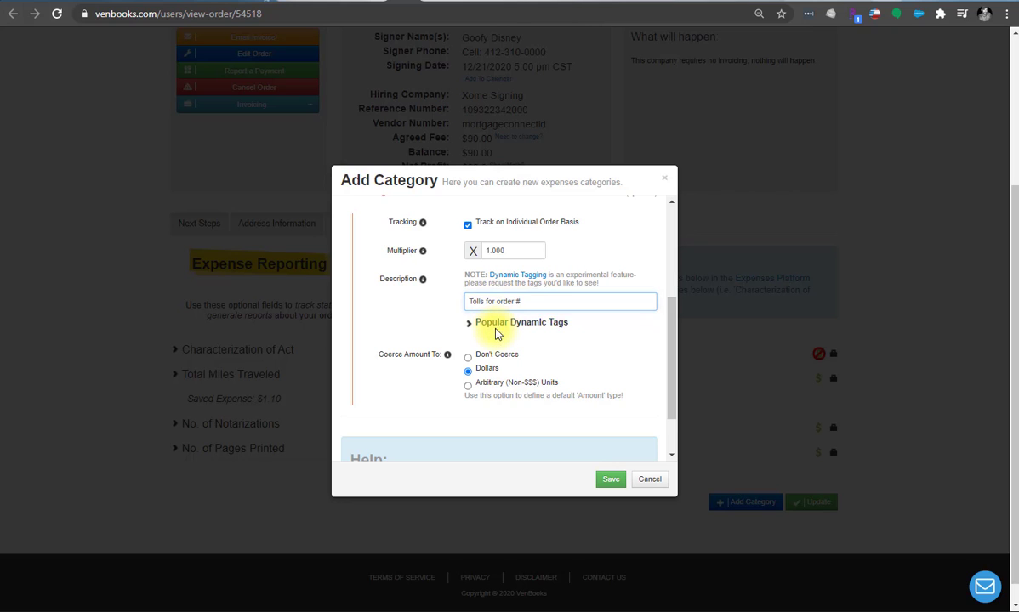
{"action": "left_click", "coordinate": [496, 325]}
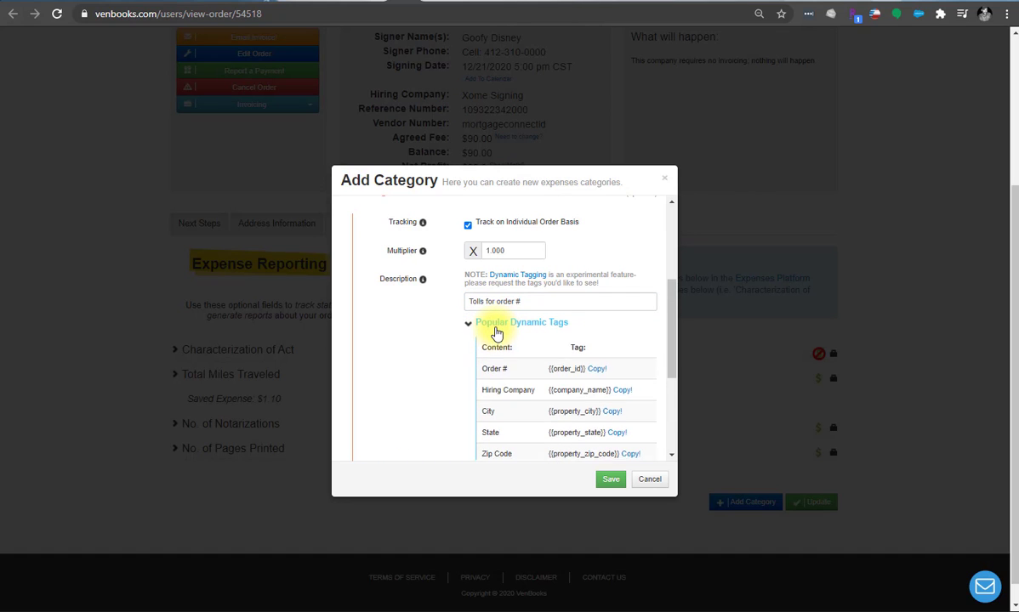
{"action": "left_click", "coordinate": [598, 374]}
{"action": "left_click", "coordinate": [574, 301]}
{"action": "key", "text": "ctrl+v"}
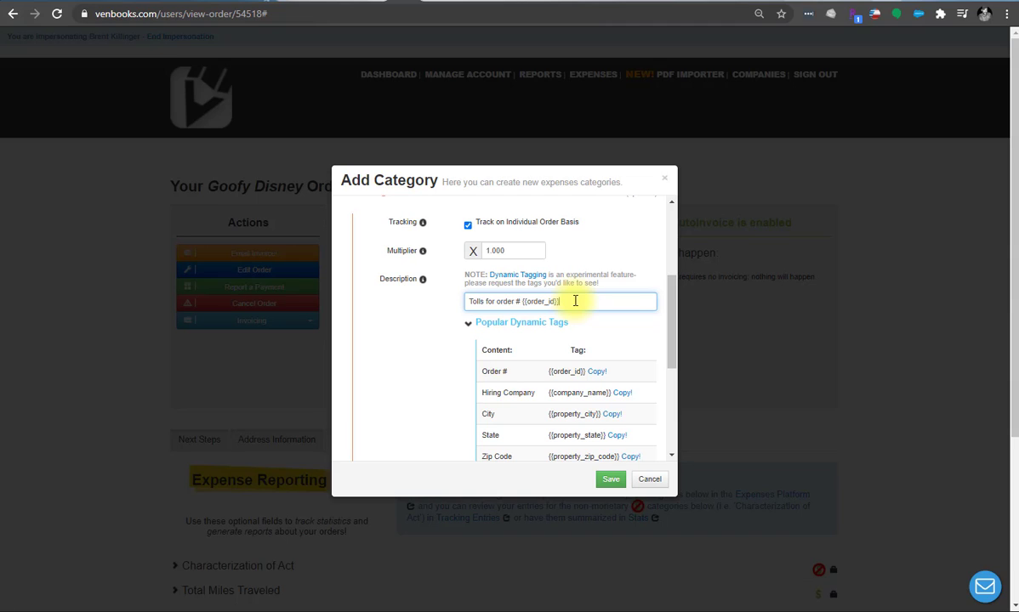
Save the new category and expand Tolls in the order's expense list.
{"action": "scroll", "coordinate": [587, 345], "scroll_direction": "down", "scroll_amount": 1}
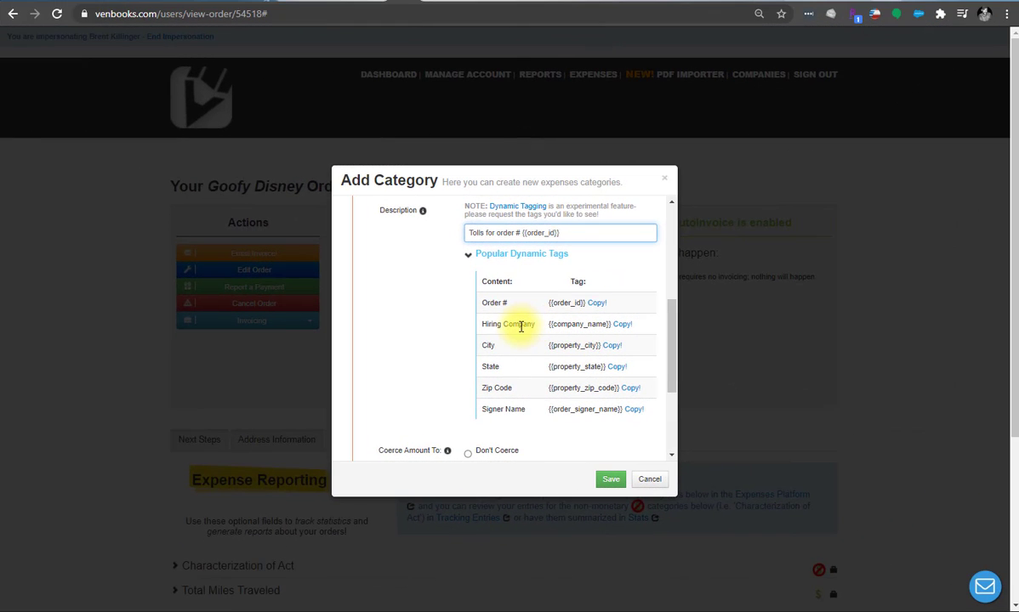
{"action": "scroll", "coordinate": [457, 378], "scroll_direction": "down", "scroll_amount": 3}
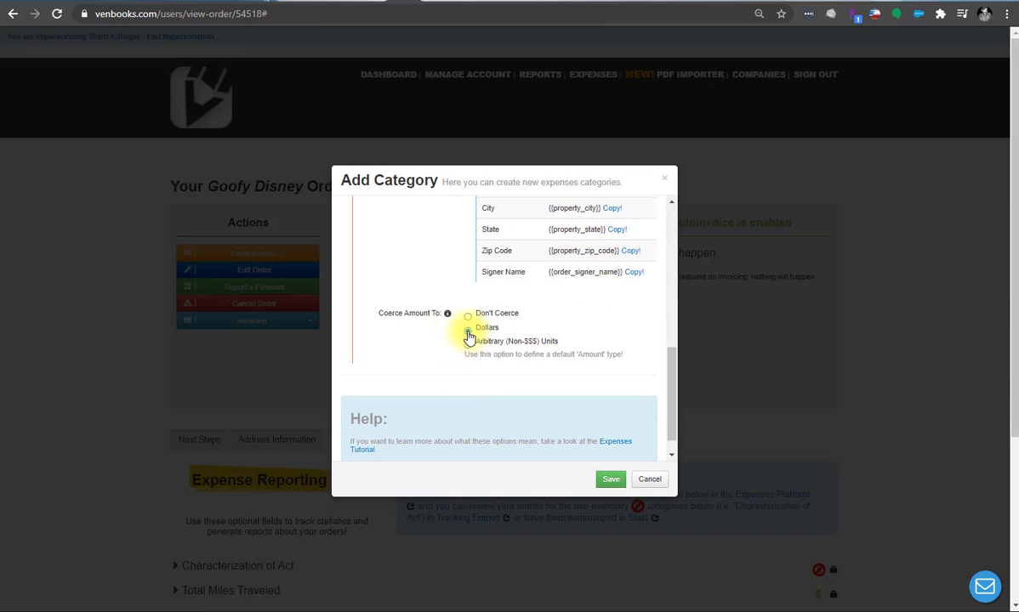
{"action": "scroll", "coordinate": [448, 341], "scroll_direction": "down", "scroll_amount": 1}
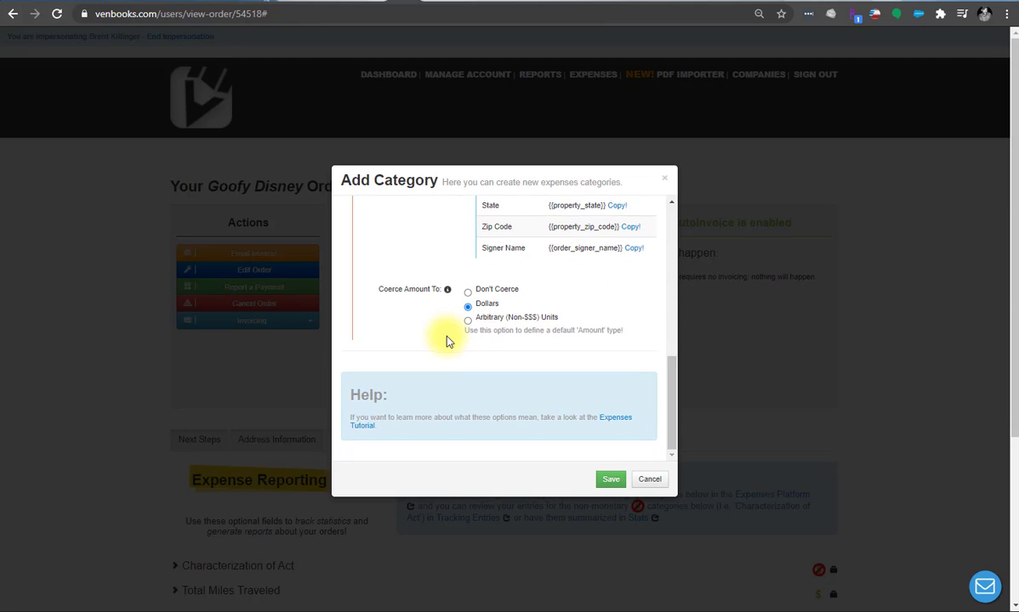
{"action": "left_click", "coordinate": [609, 481]}
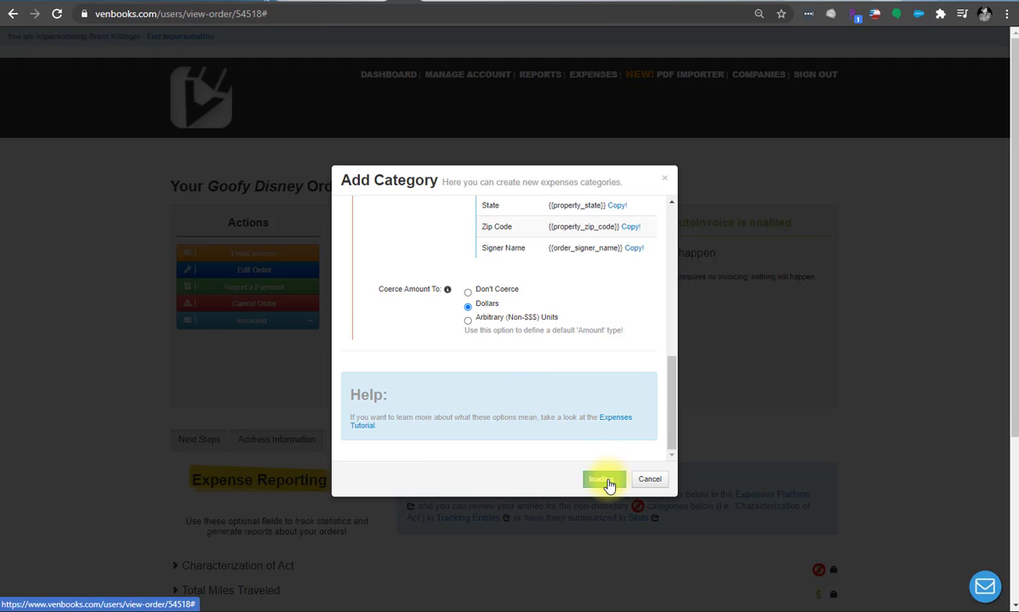
{"action": "scroll", "coordinate": [548, 444], "scroll_direction": "down", "scroll_amount": 3}
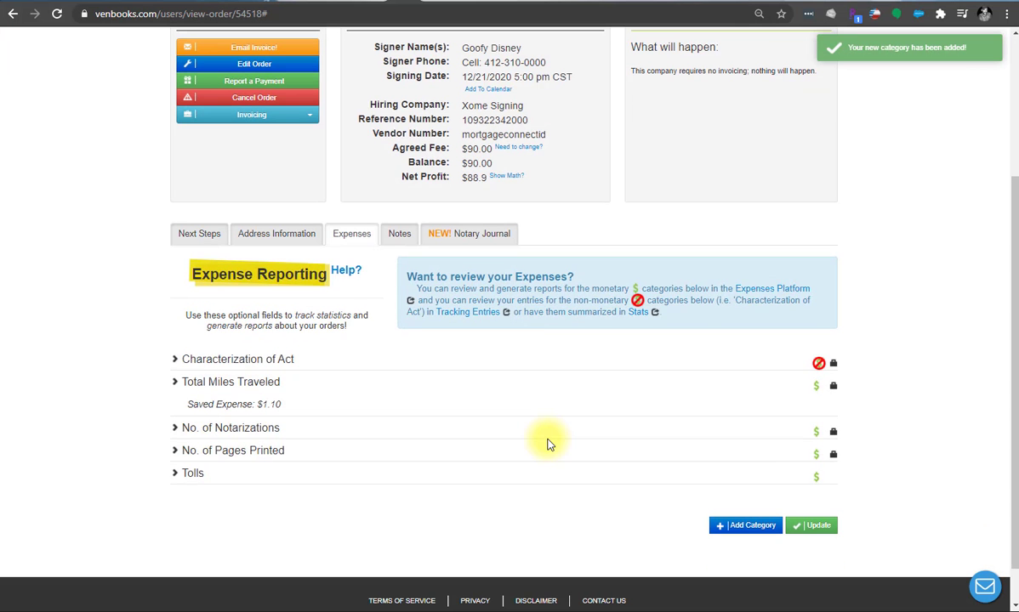
{"action": "left_click", "coordinate": [242, 480]}
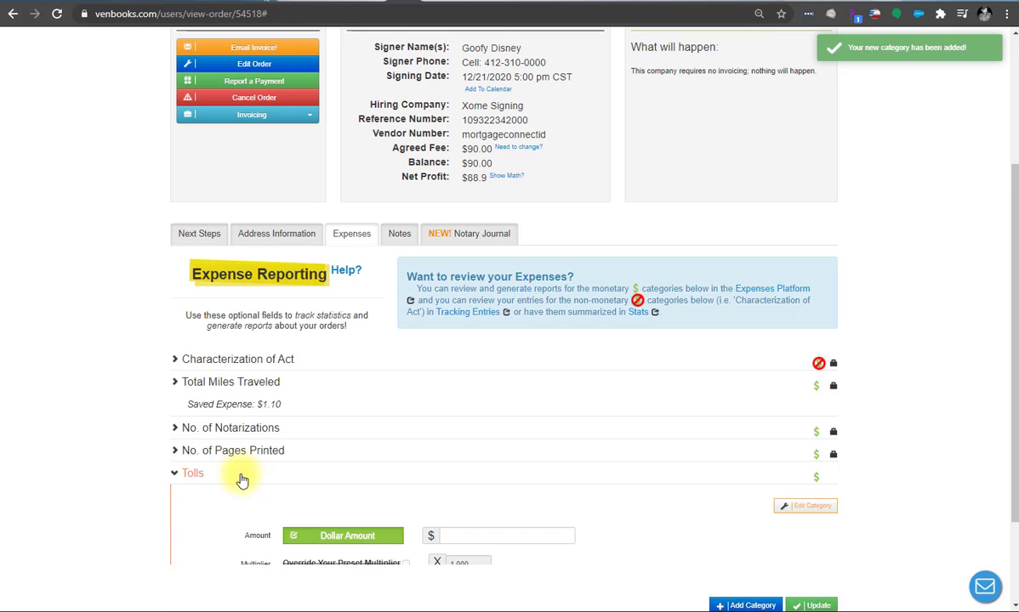
Enter a Tolls expense of 3 as a Dollar Amount for the order and update the expense entries.
{"action": "scroll", "coordinate": [387, 455], "scroll_direction": "down", "scroll_amount": 2}
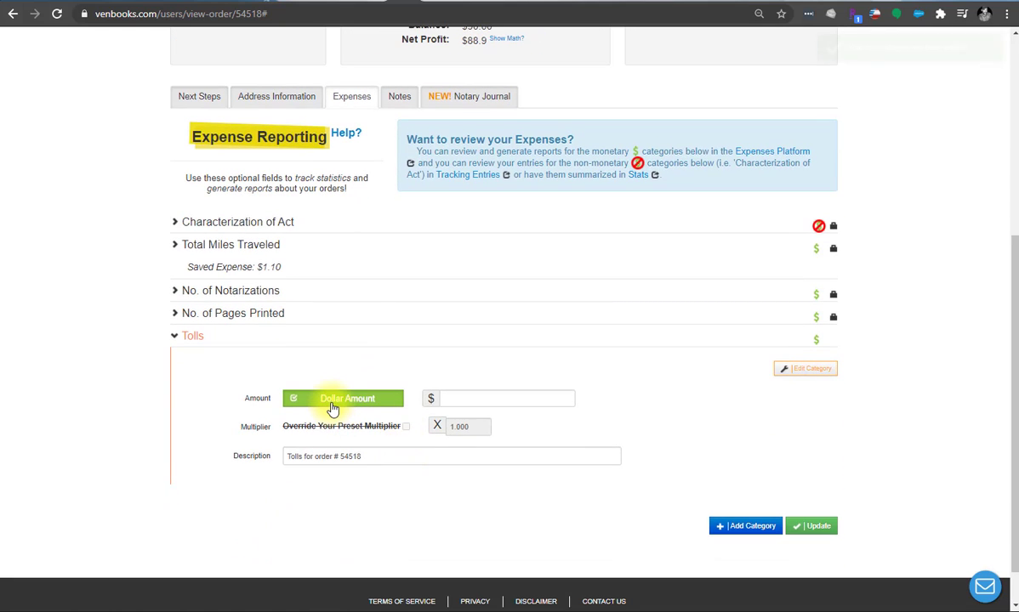
{"action": "left_click", "coordinate": [472, 397]}
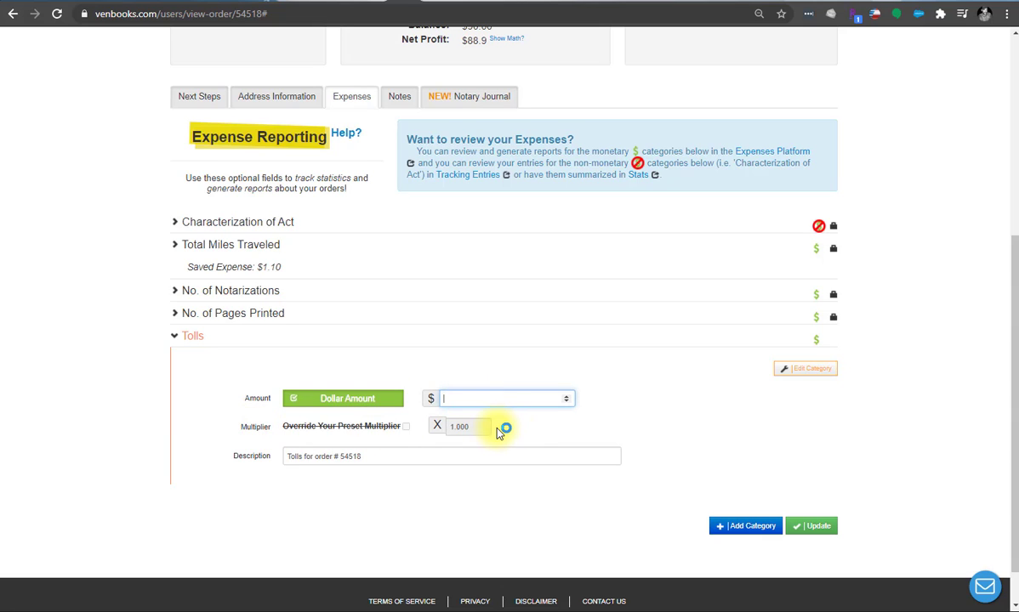
{"action": "left_click", "coordinate": [358, 405]}
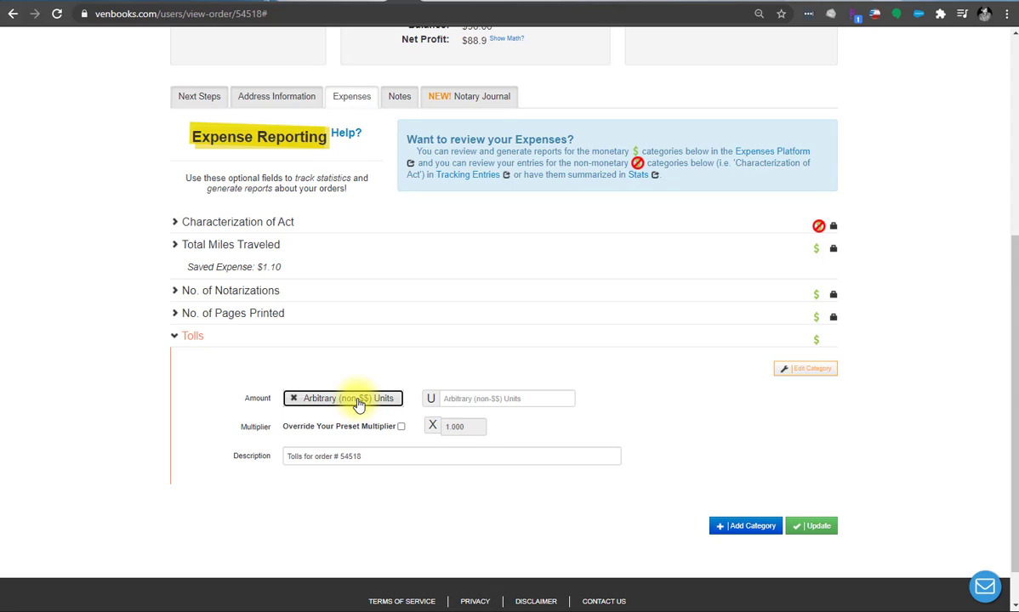
{"action": "left_click", "coordinate": [379, 403]}
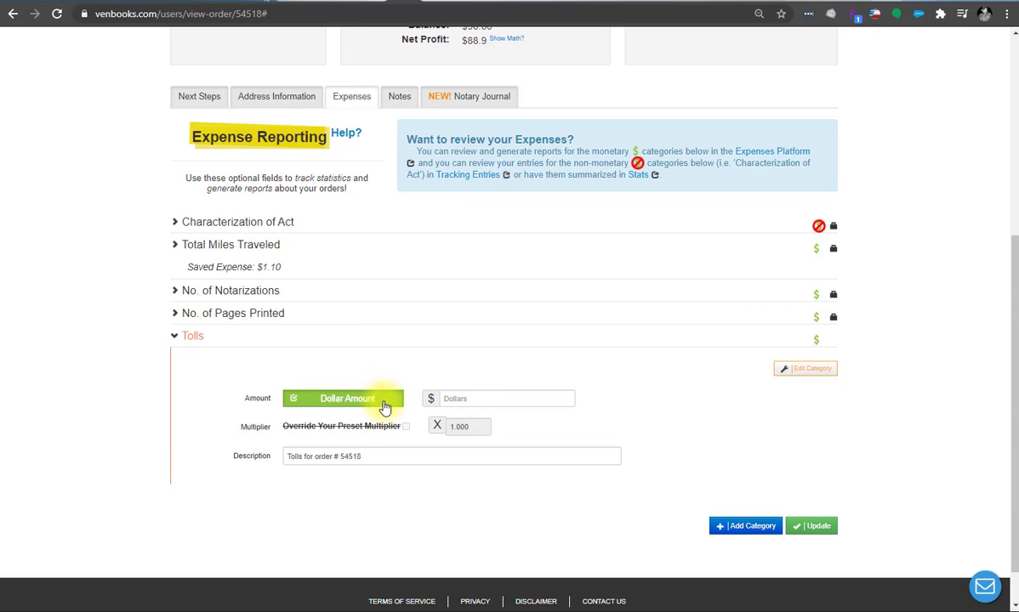
{"action": "left_click", "coordinate": [468, 406]}
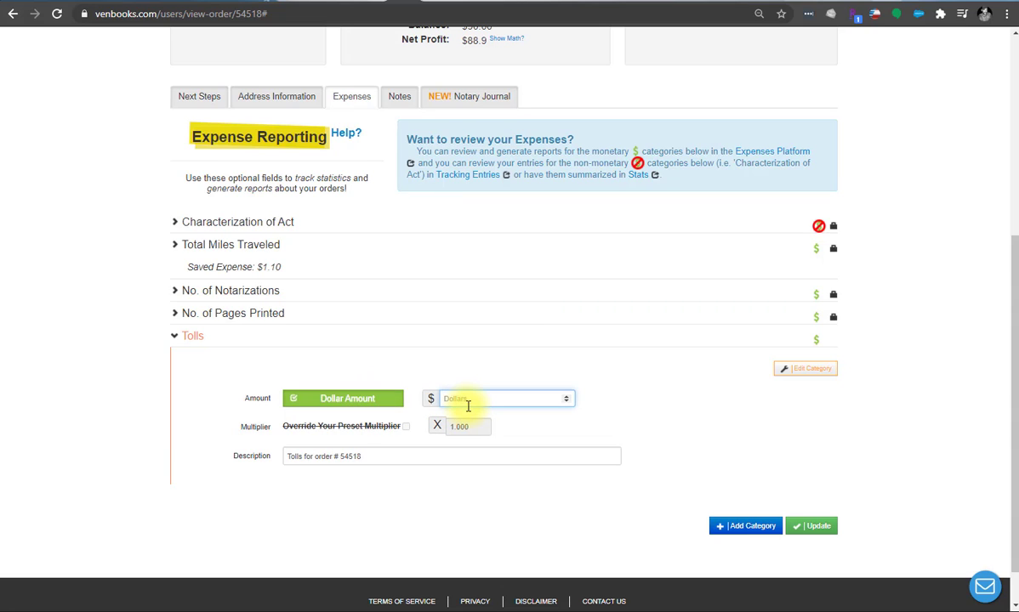
{"action": "type", "text": "3"}
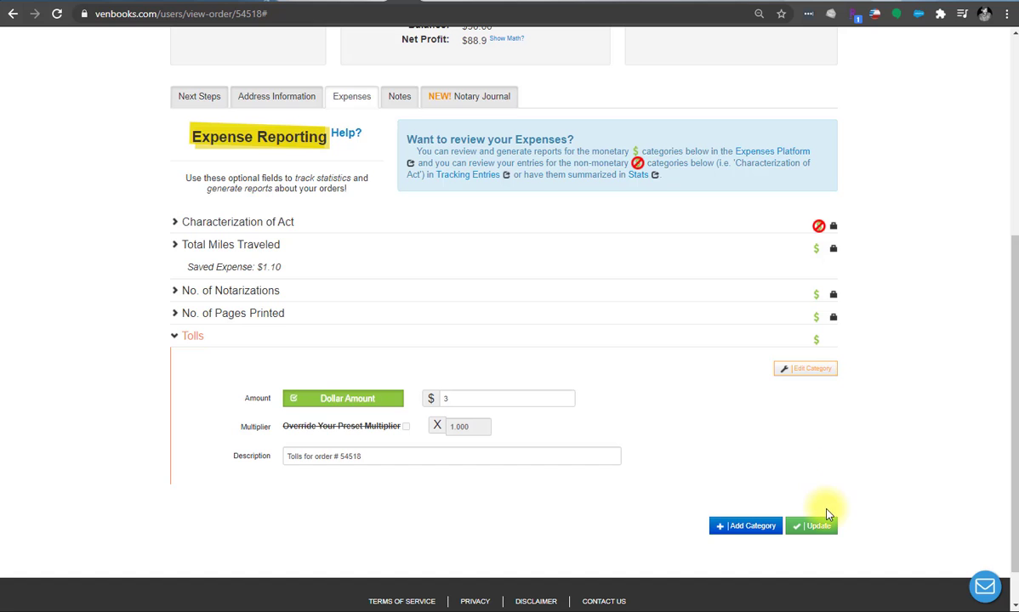
{"action": "double_click", "coordinate": [348, 456]}
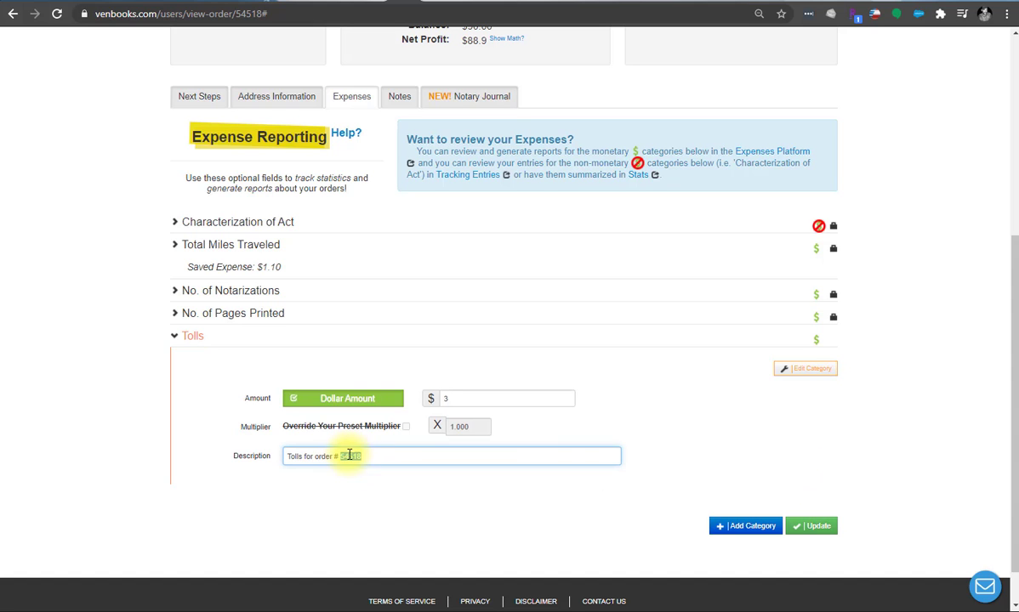
{"action": "left_click", "coordinate": [815, 526]}
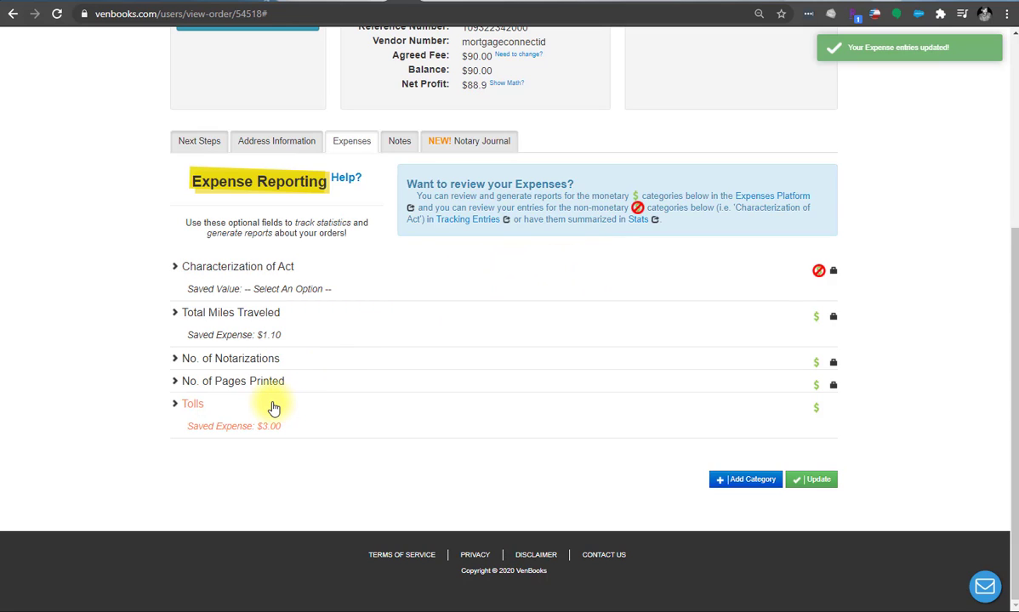
Set the Characterization of Act description to Mortgage Docs and update the order's expense entries.
{"action": "left_click", "coordinate": [302, 319]}
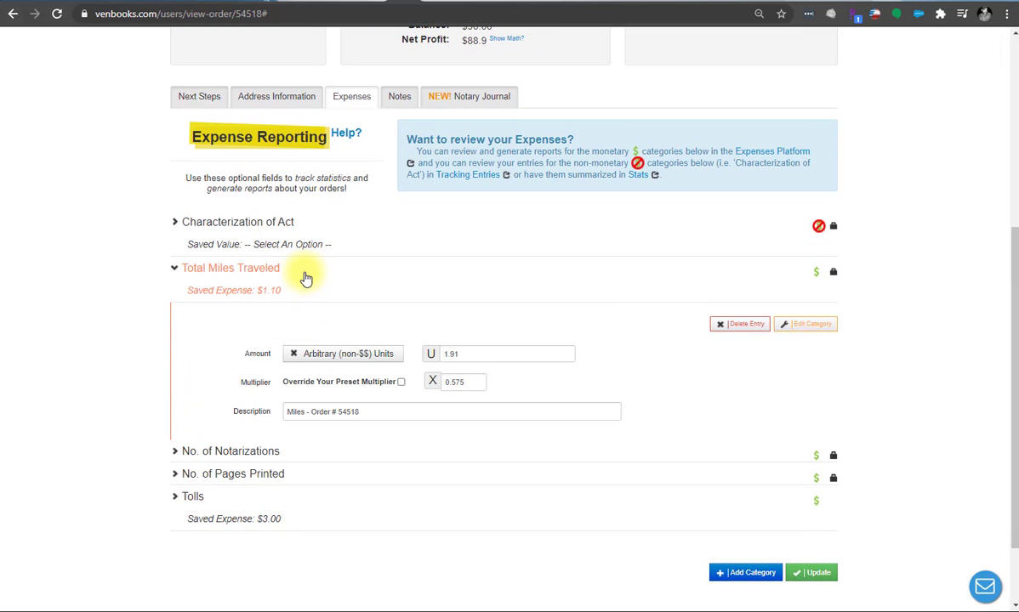
{"action": "left_click", "coordinate": [307, 277]}
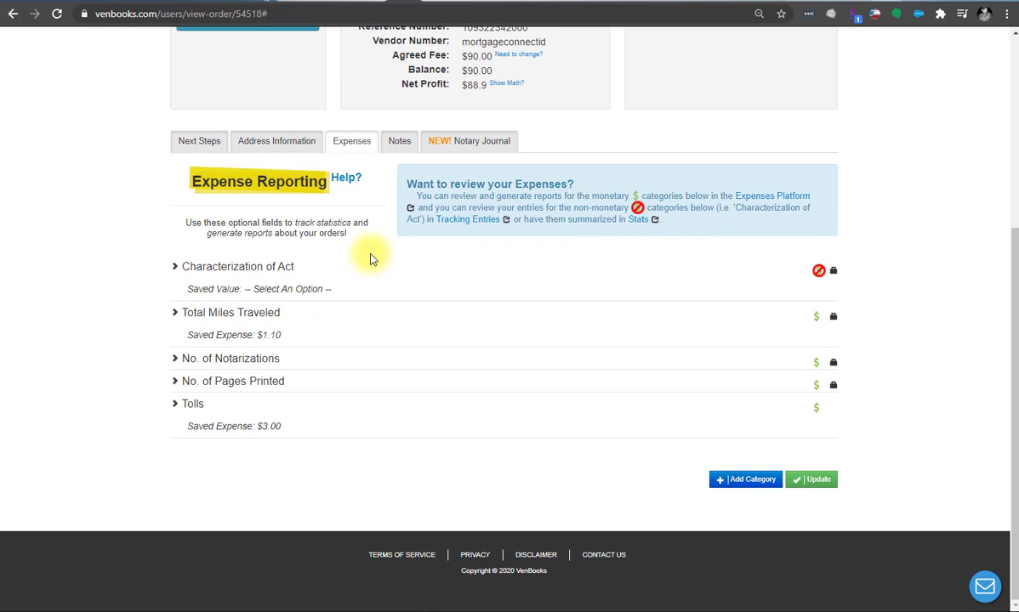
{"action": "left_click", "coordinate": [348, 269]}
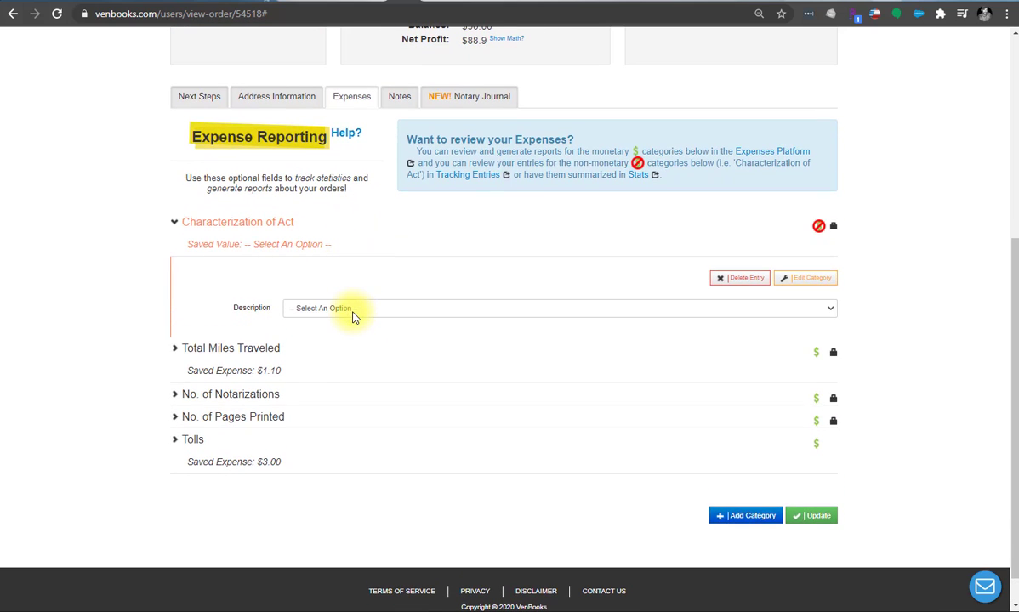
{"action": "left_click", "coordinate": [354, 313]}
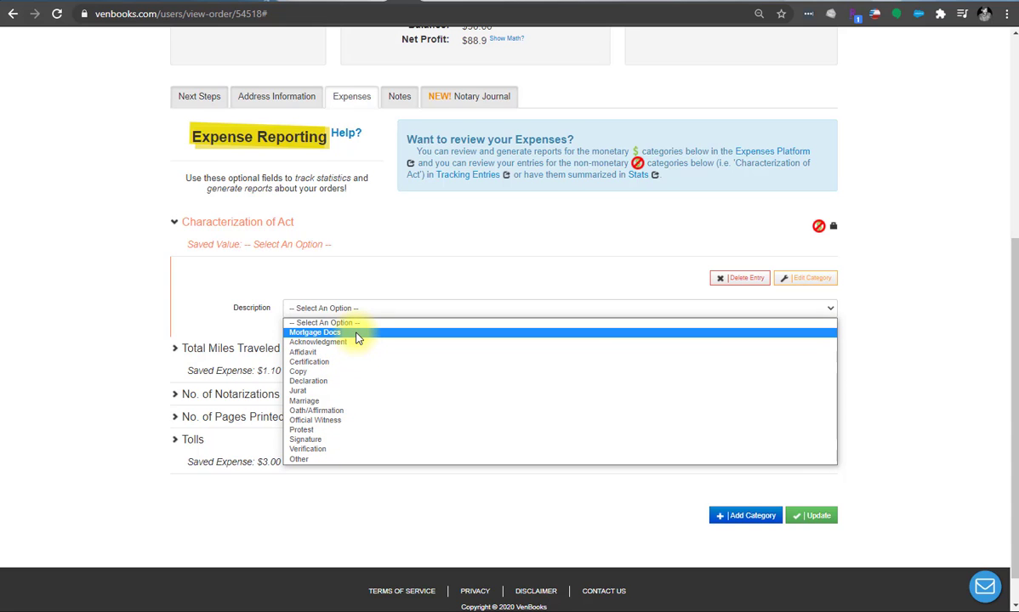
{"action": "left_click", "coordinate": [356, 334]}
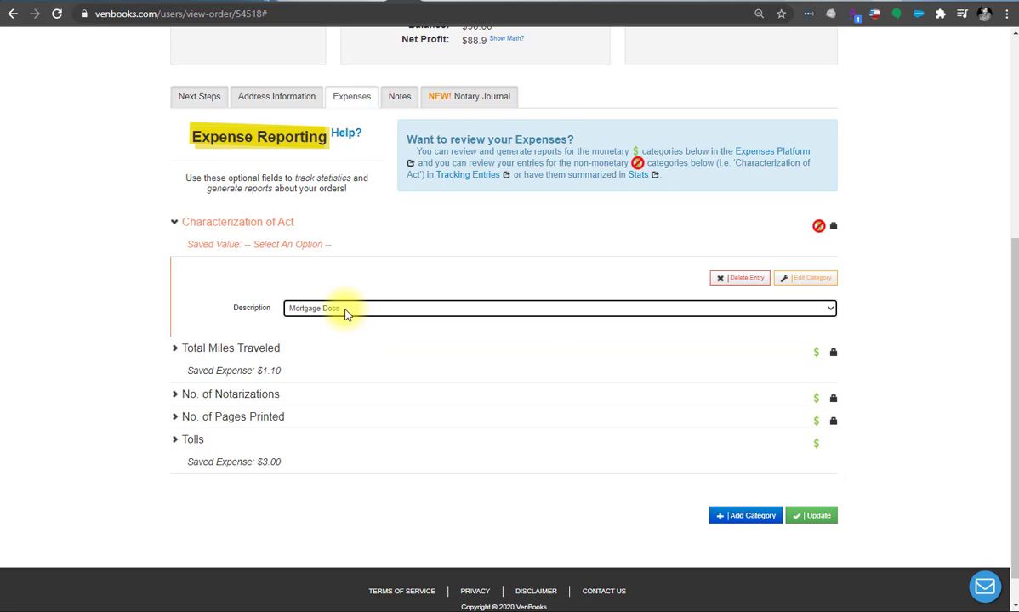
{"action": "left_click", "coordinate": [817, 516]}
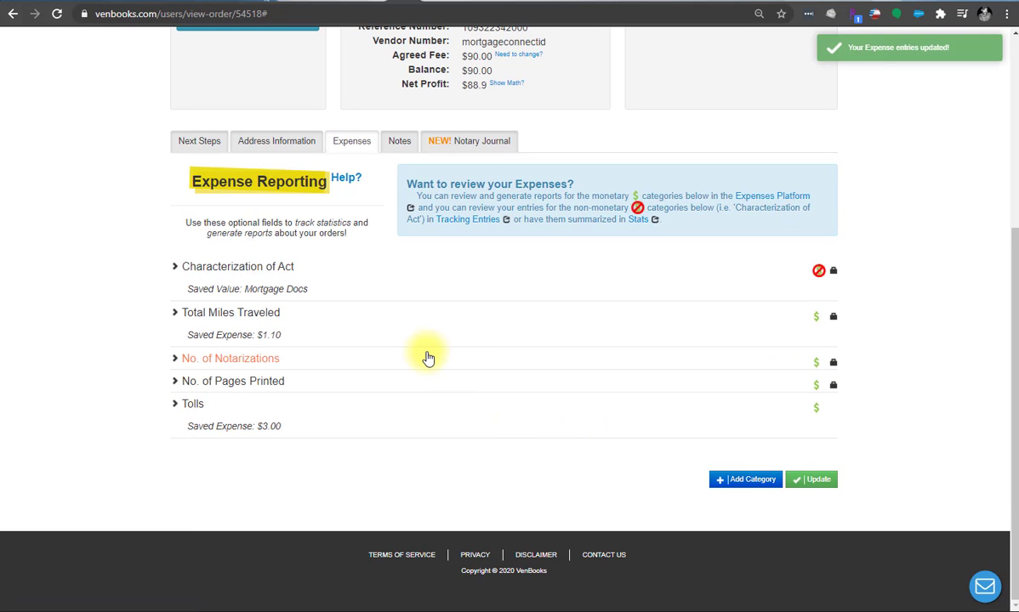
Edit the No. of Pages Printed category and set the multiplier in its optional settings to .05.
{"action": "left_click", "coordinate": [313, 385]}
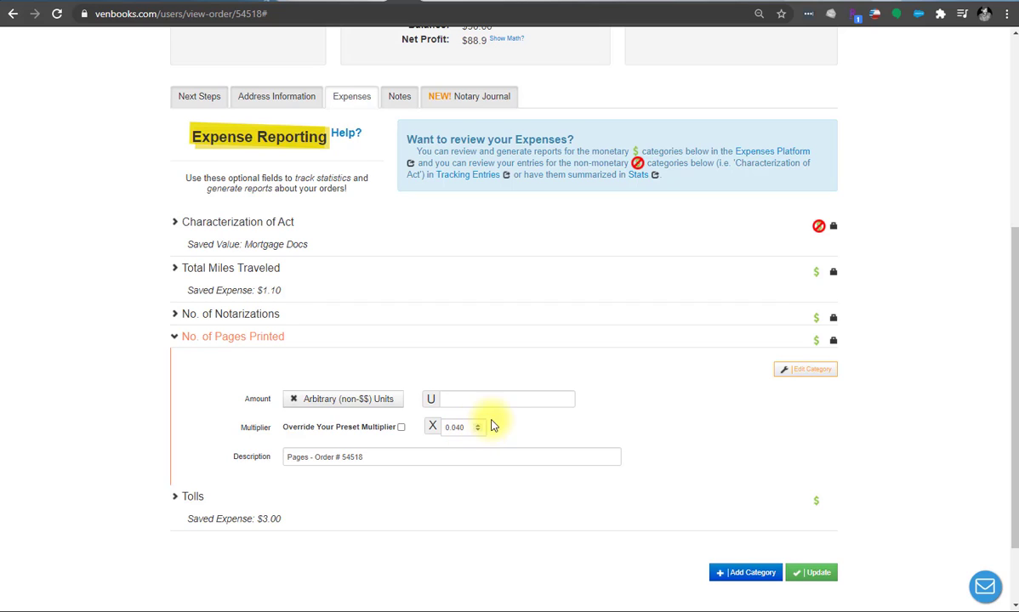
{"action": "left_click", "coordinate": [493, 398]}
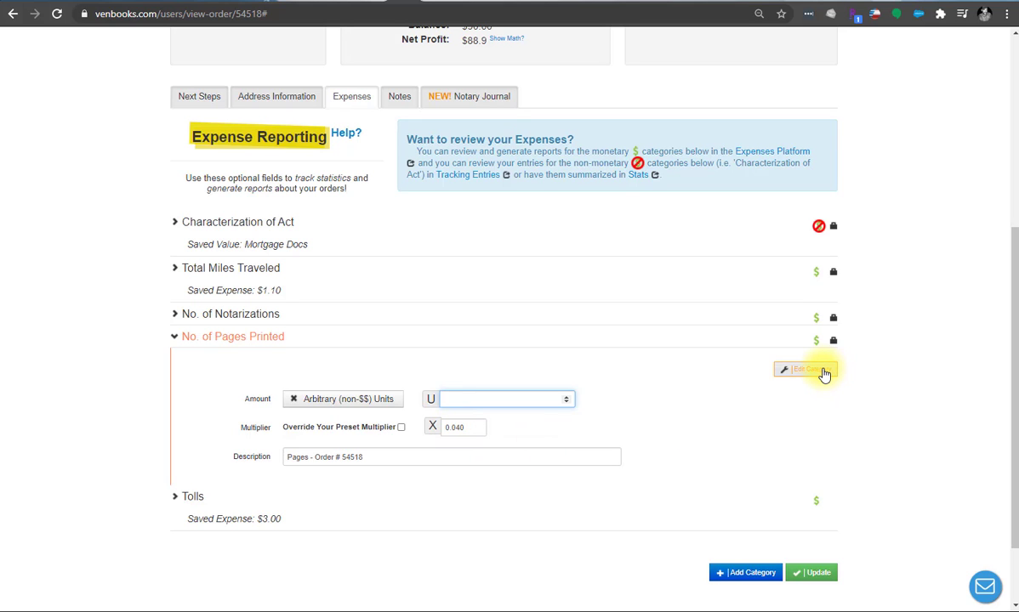
{"action": "left_click", "coordinate": [824, 372]}
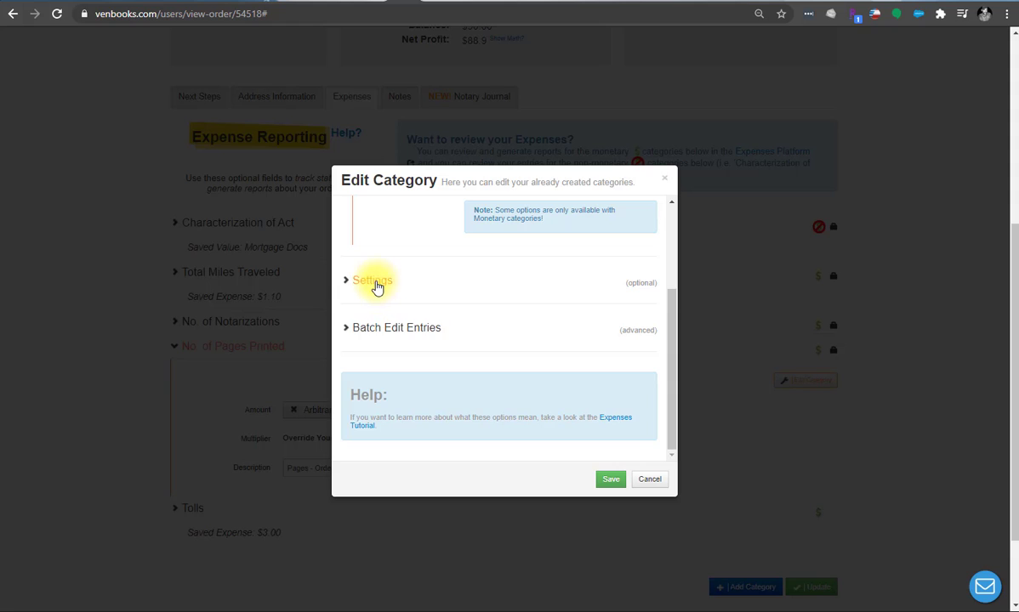
{"action": "left_click", "coordinate": [378, 285]}
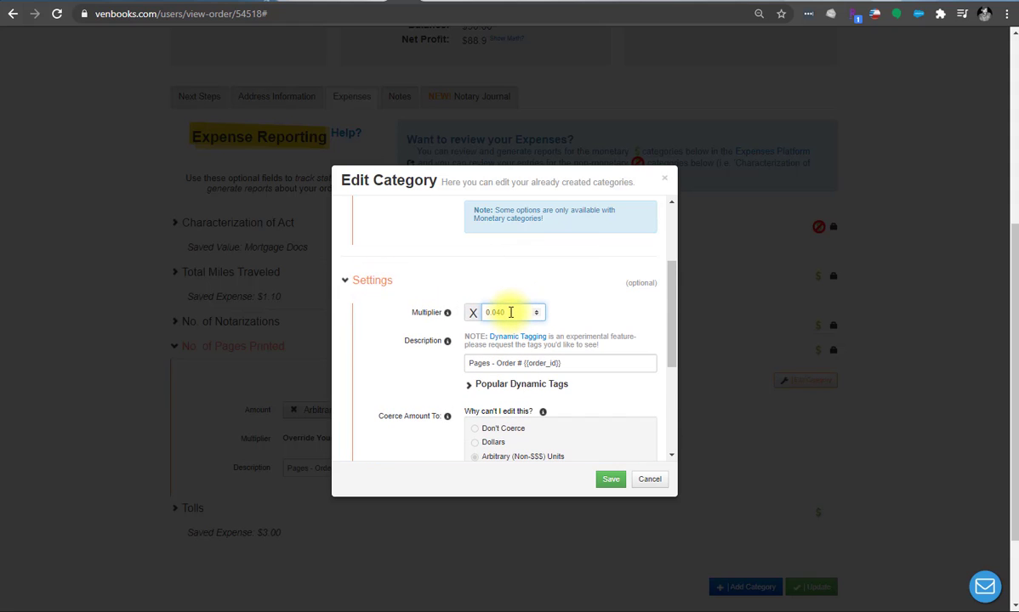
{"action": "double_click", "coordinate": [510, 312]}
{"action": "type", "text": ".005"}
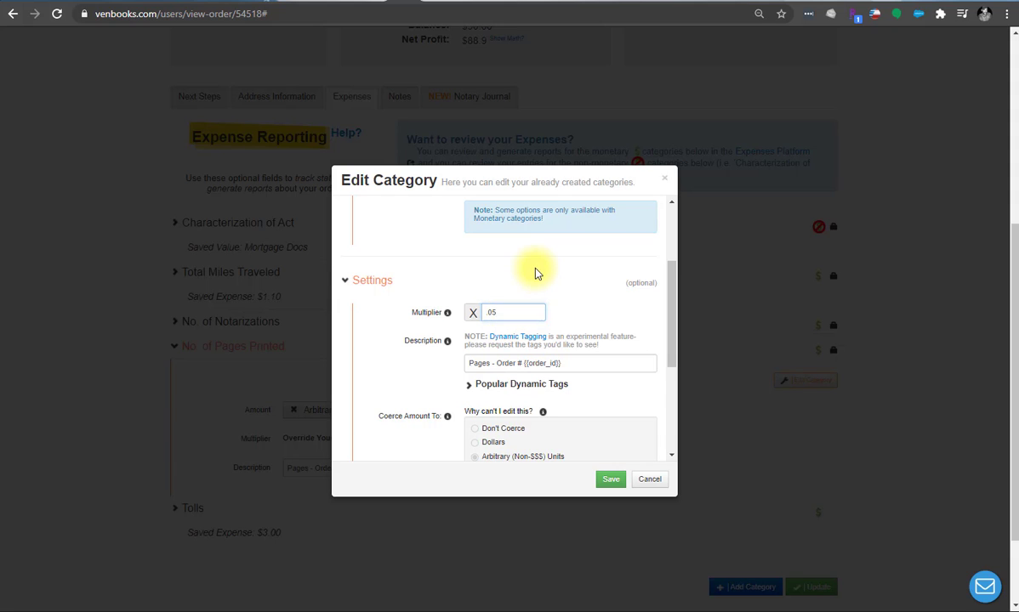
{"action": "left_click", "coordinate": [535, 277]}
{"action": "left_click", "coordinate": [385, 282]}
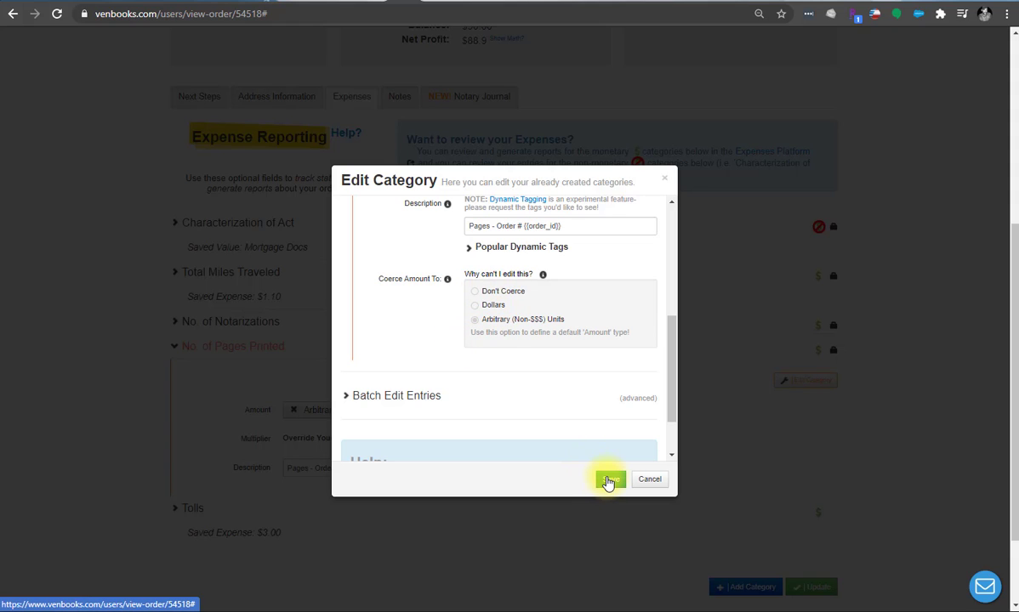
{"action": "scroll", "coordinate": [408, 374], "scroll_direction": "down", "scroll_amount": 1}
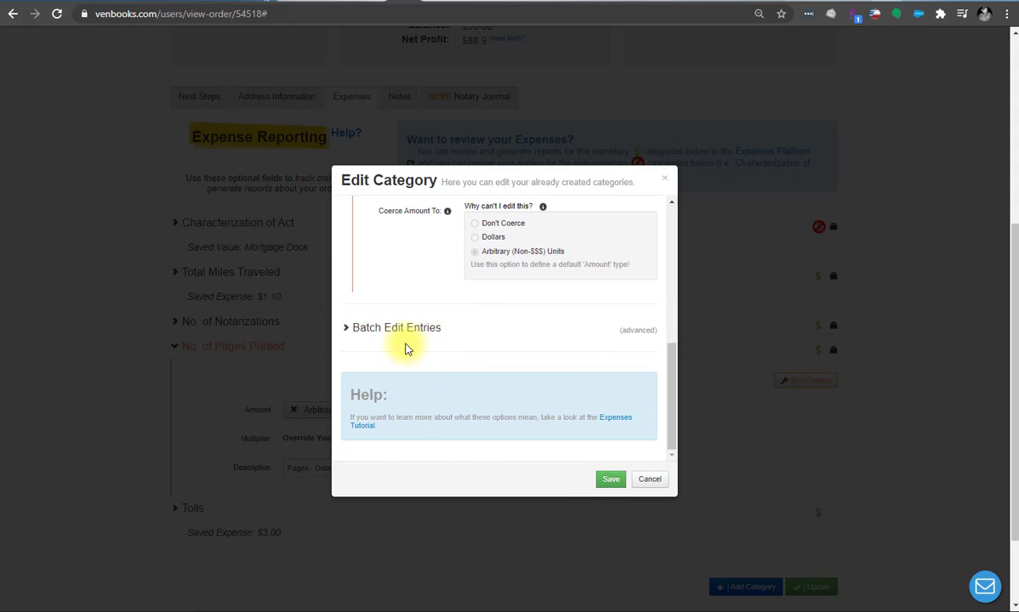
In the category's batch editing of entries, set the new multiplier to .05 and apply it retroactively.
{"action": "left_click", "coordinate": [406, 334]}
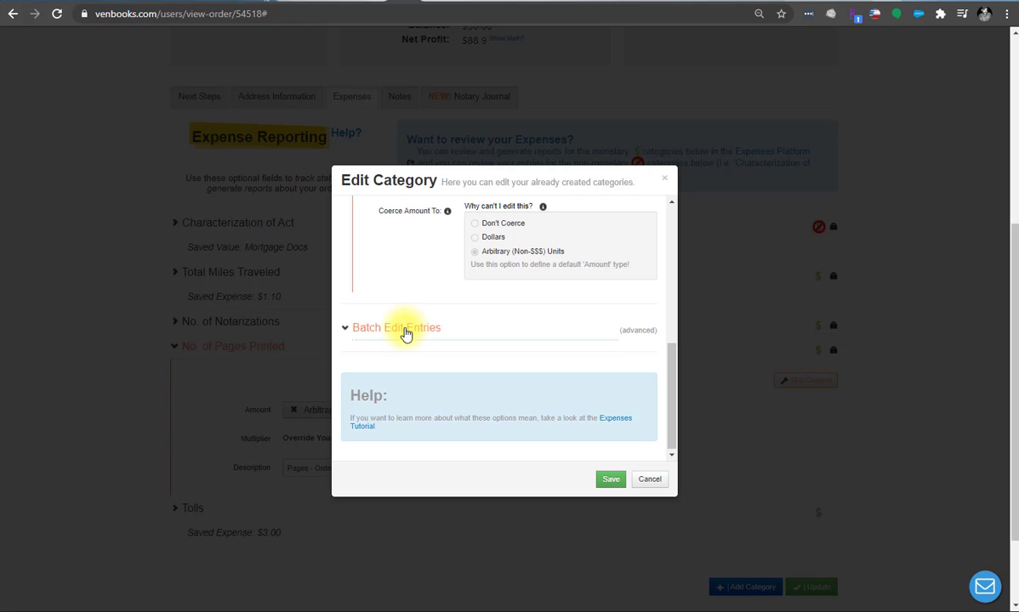
{"action": "scroll", "coordinate": [425, 391], "scroll_direction": "down", "scroll_amount": 1}
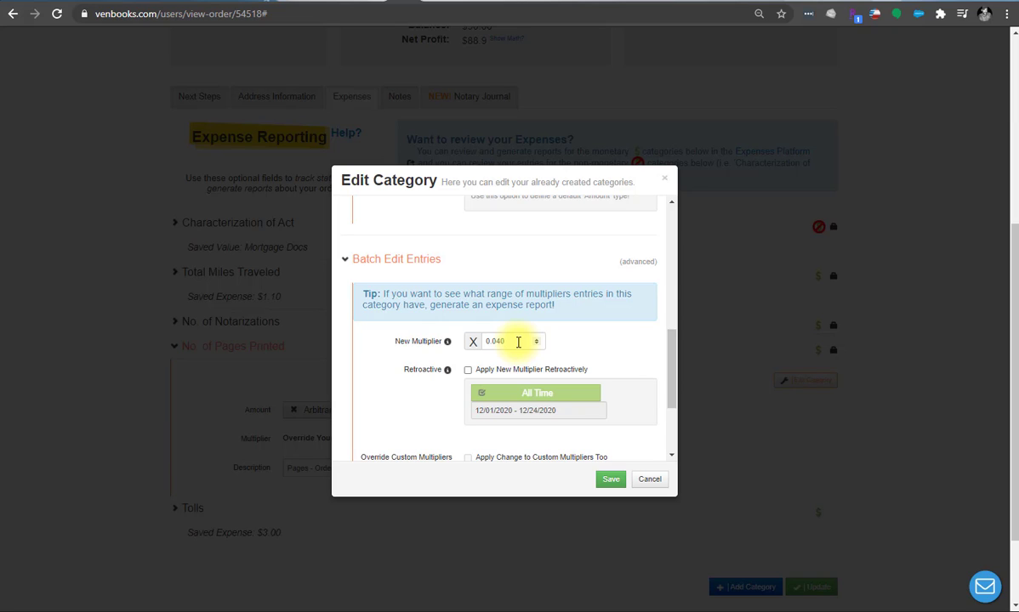
{"action": "double_click", "coordinate": [517, 342]}
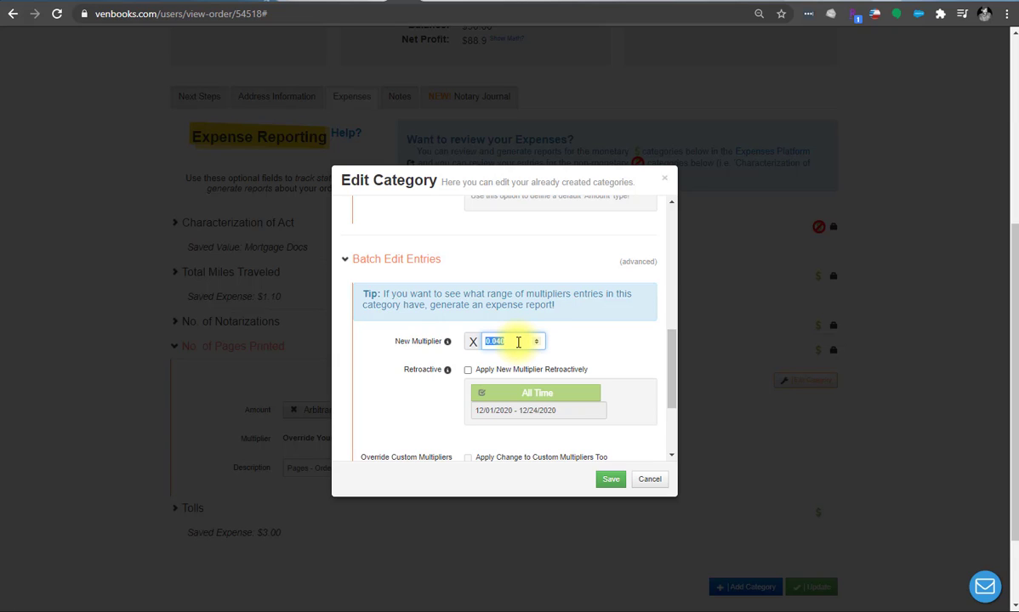
{"action": "type", "text": ".05"}
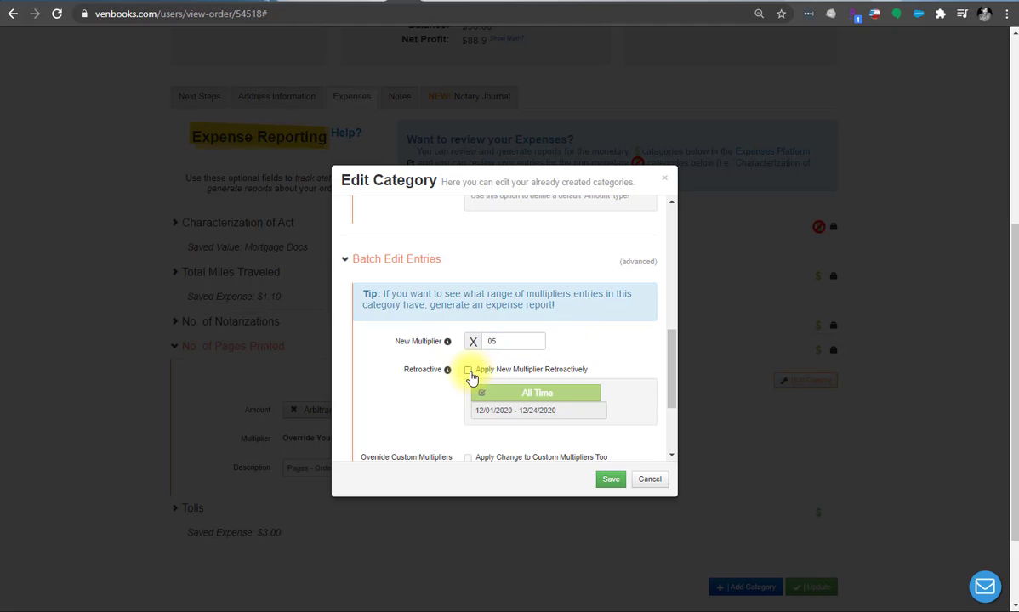
{"action": "left_click", "coordinate": [468, 370]}
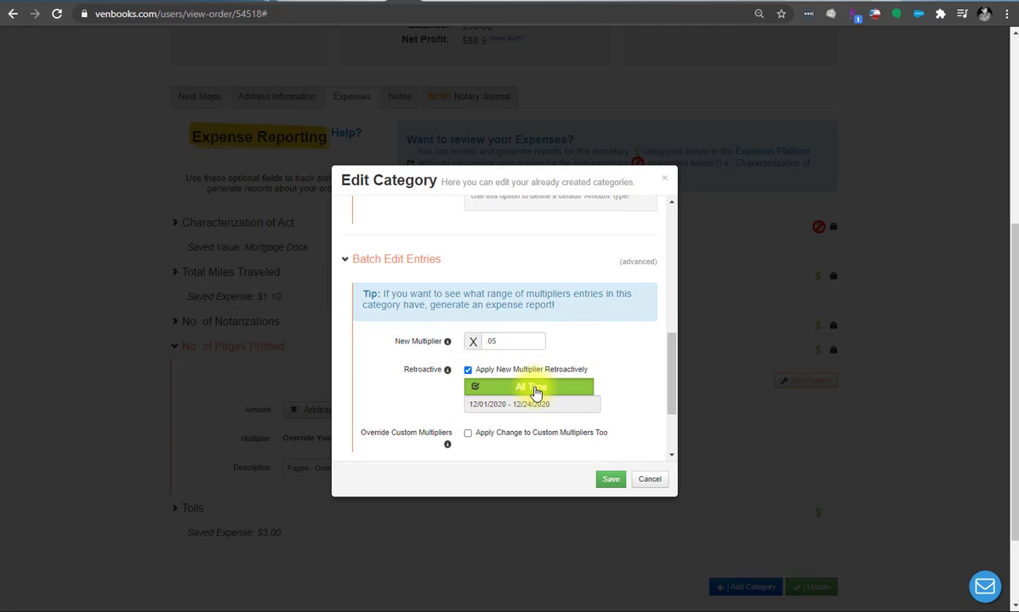
Limit the retroactive multiplier change to a selected date range of This Year and save the category.
{"action": "left_click", "coordinate": [535, 391]}
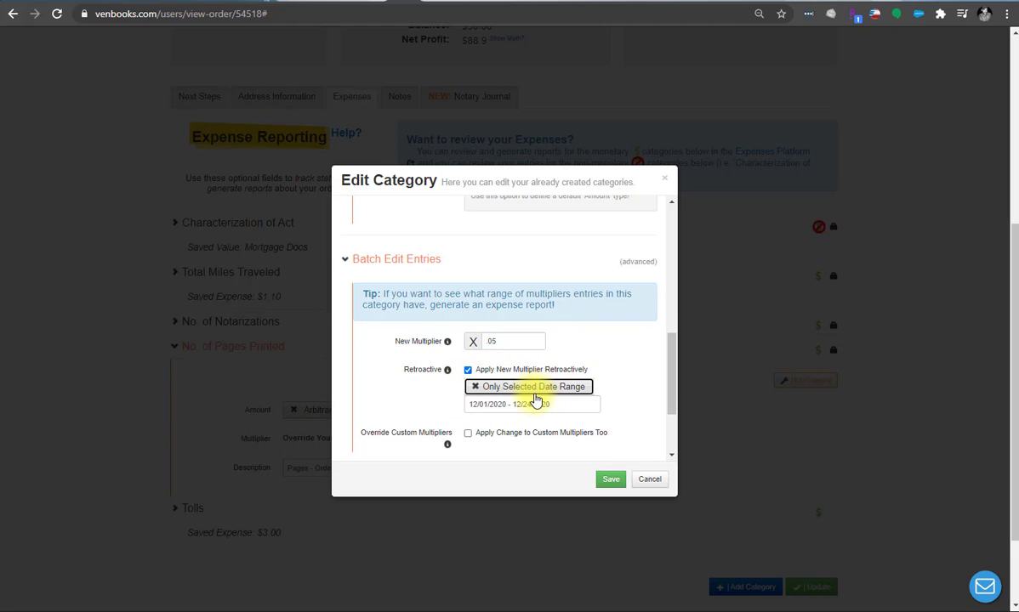
{"action": "left_click", "coordinate": [520, 405]}
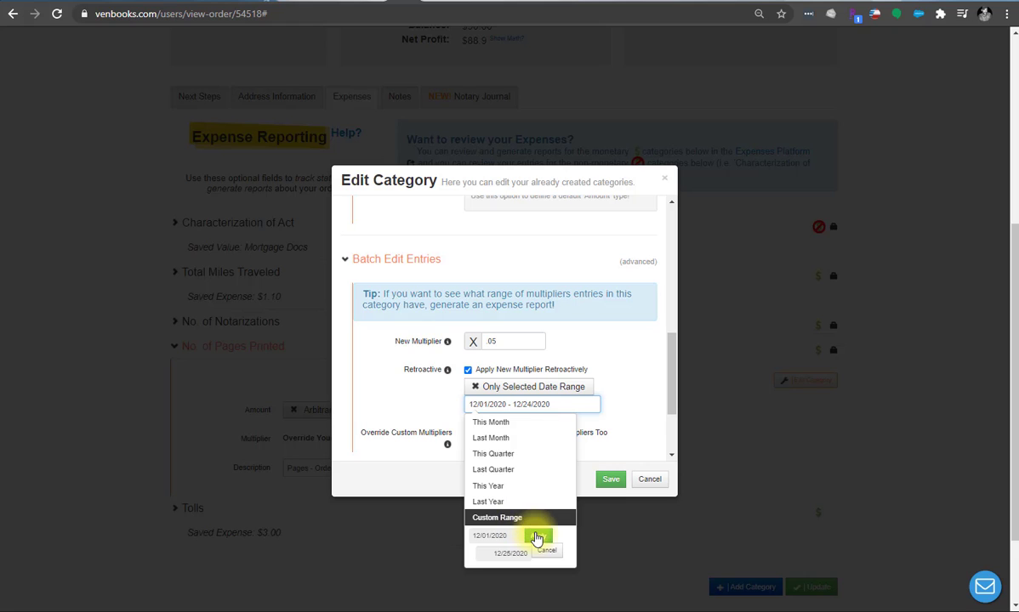
{"action": "left_click", "coordinate": [505, 518]}
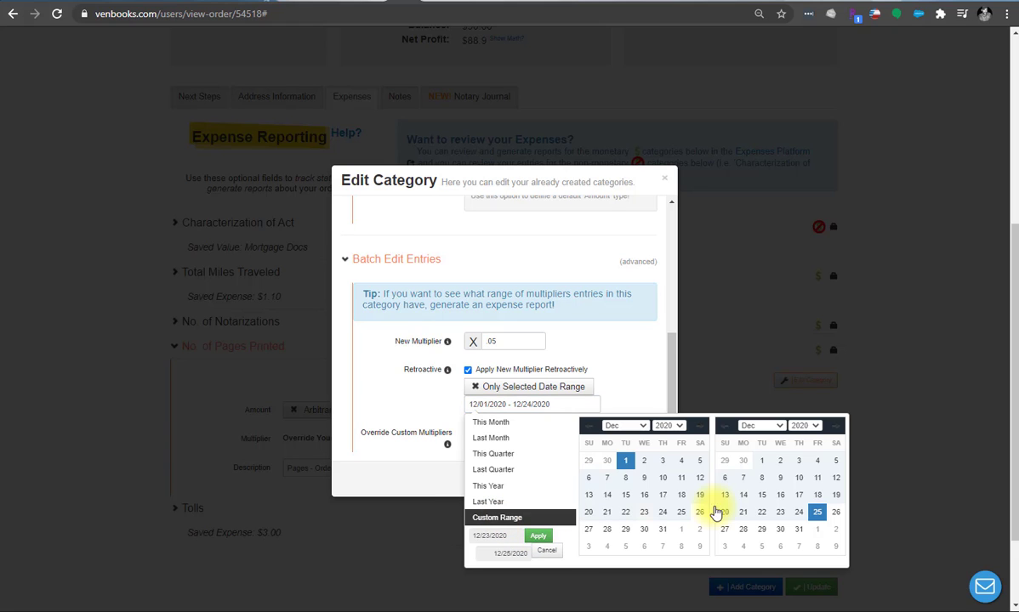
{"action": "left_click", "coordinate": [500, 486]}
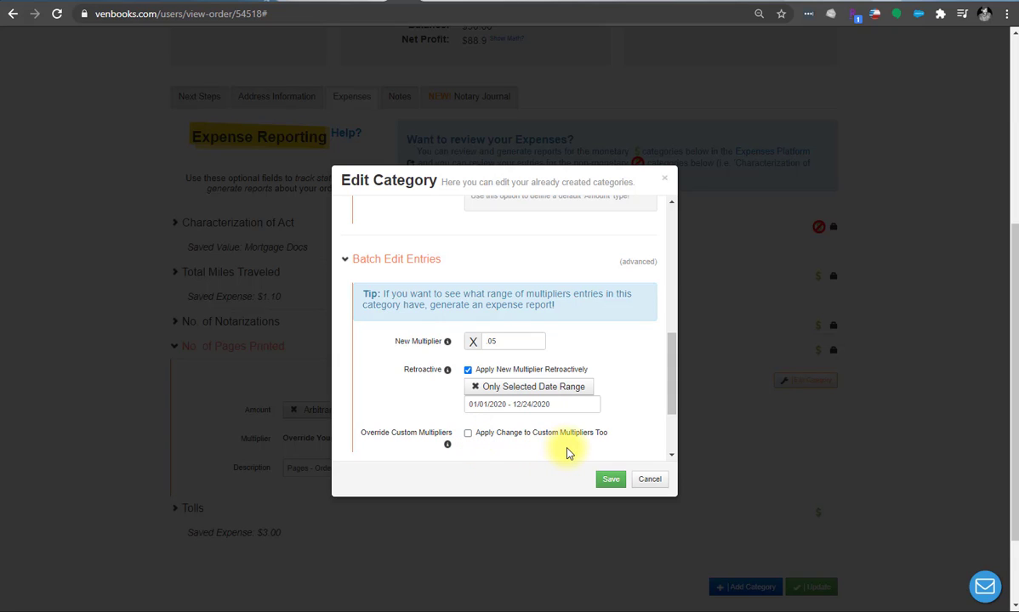
{"action": "left_click", "coordinate": [610, 481]}
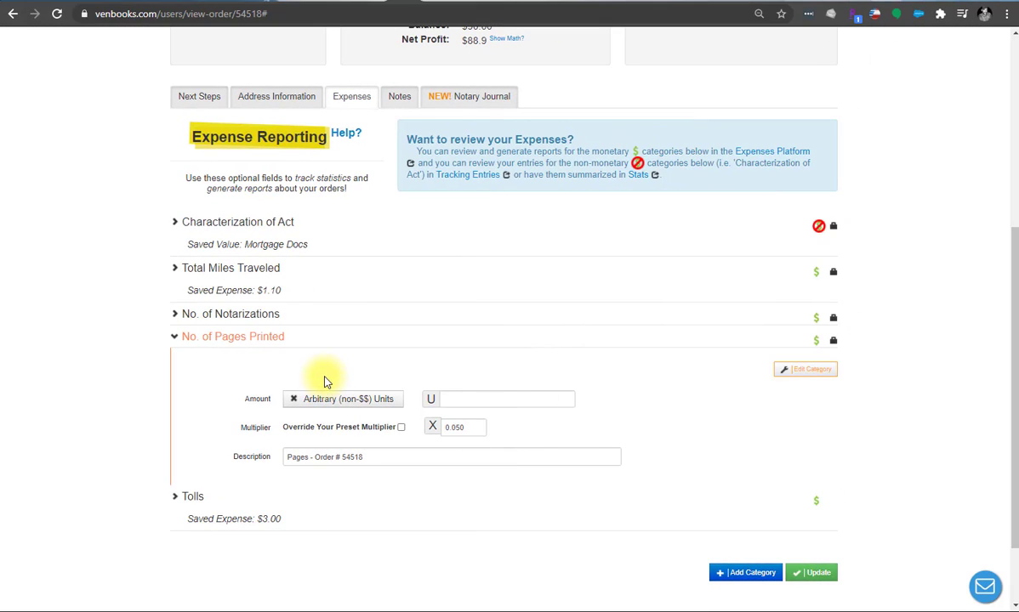
Enter 240 units for No. of Pages Printed and update the order's expense entries.
{"action": "left_click", "coordinate": [487, 399]}
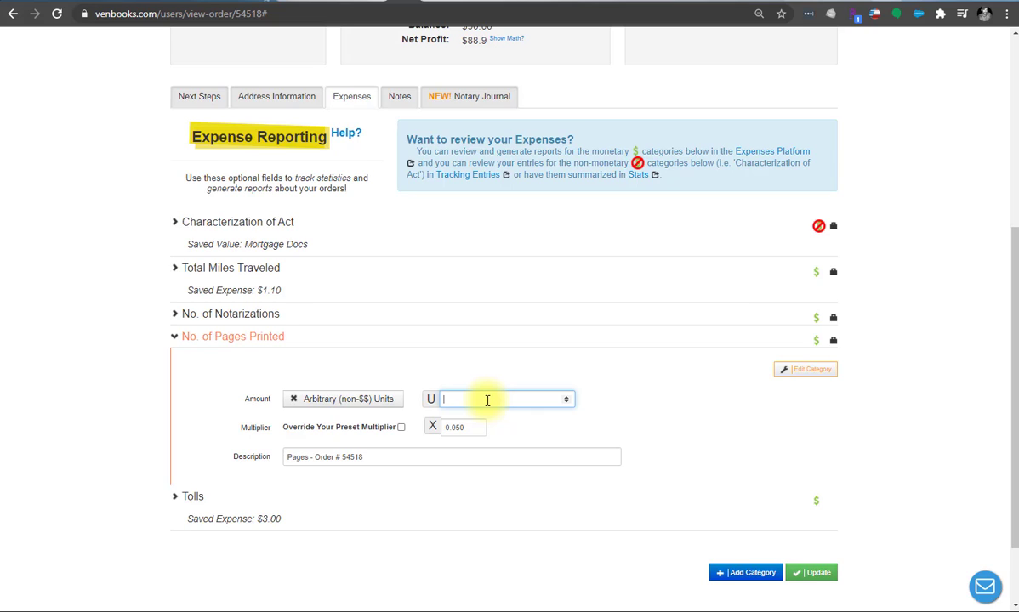
{"action": "type", "text": "240"}
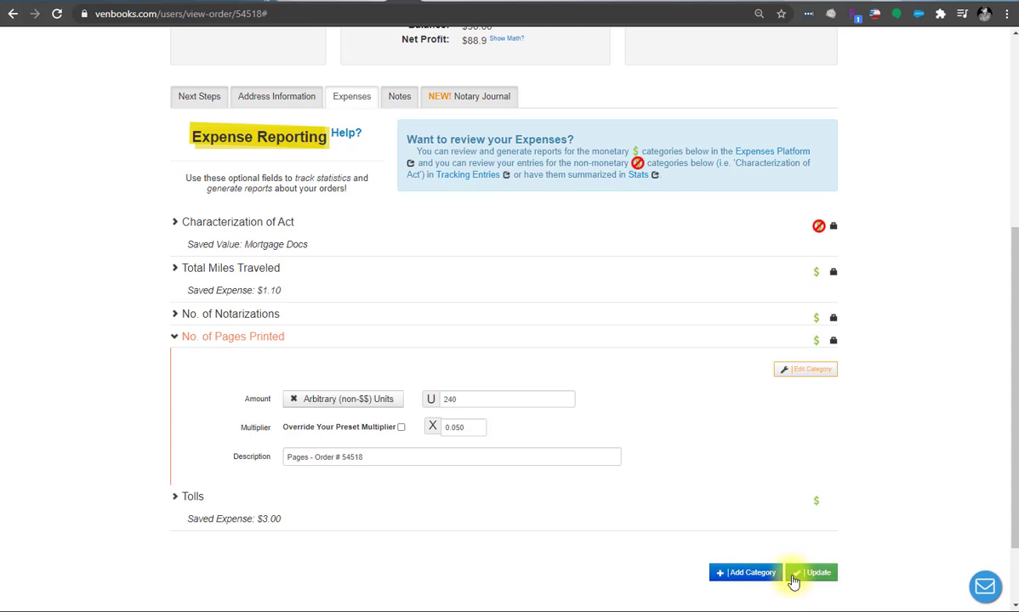
{"action": "left_click", "coordinate": [793, 577]}
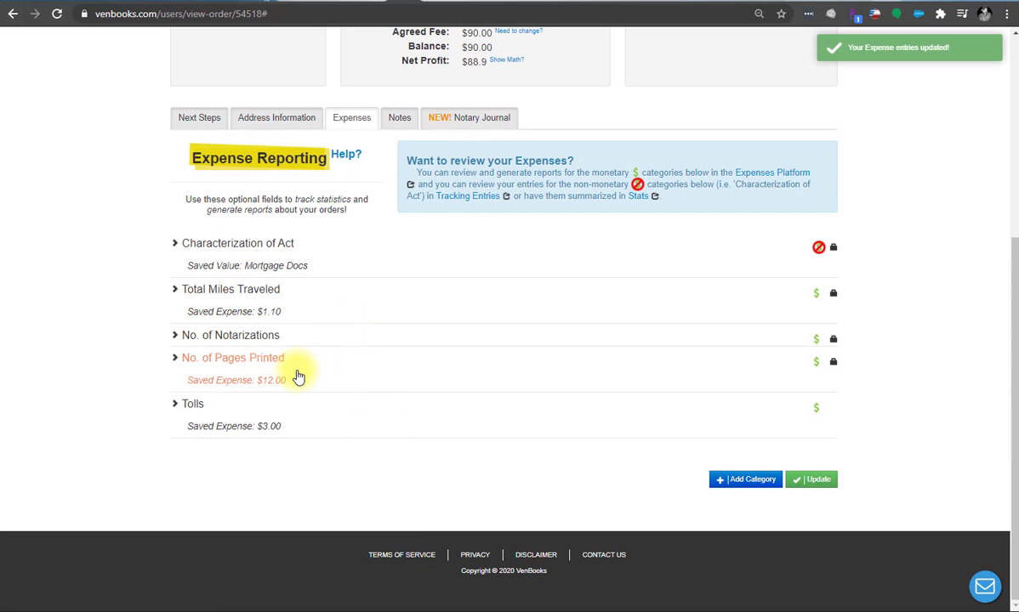
{"action": "scroll", "coordinate": [463, 349], "scroll_direction": "up", "scroll_amount": 1}
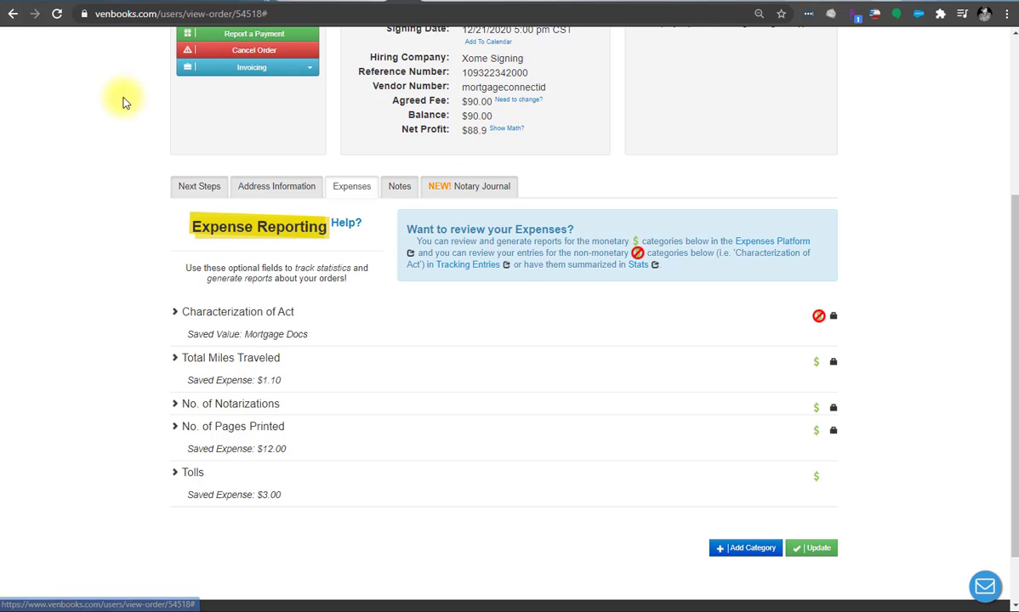
Reload the order page, return to its expenses, and expand the No. of Notarizations entry to its multiplier.
{"action": "left_click", "coordinate": [57, 13]}
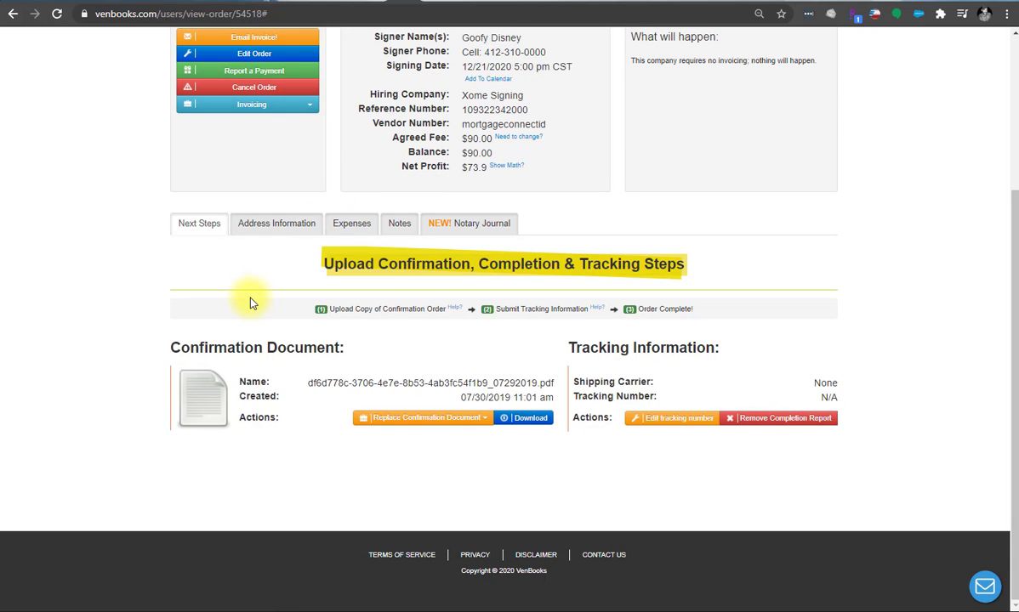
{"action": "left_click", "coordinate": [345, 226]}
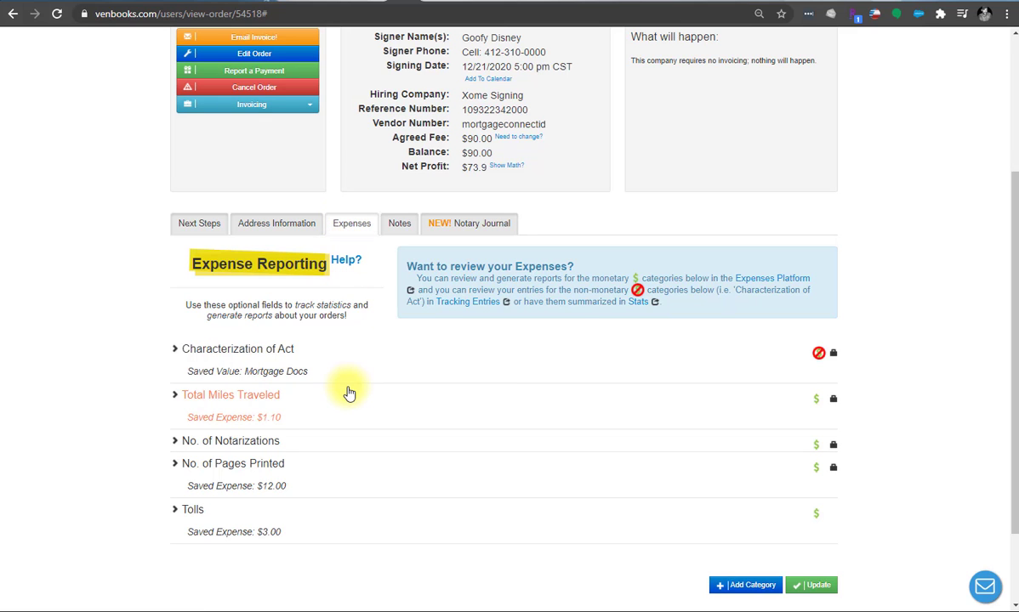
{"action": "scroll", "coordinate": [349, 393], "scroll_direction": "down", "scroll_amount": 1}
{"action": "left_click", "coordinate": [343, 340]}
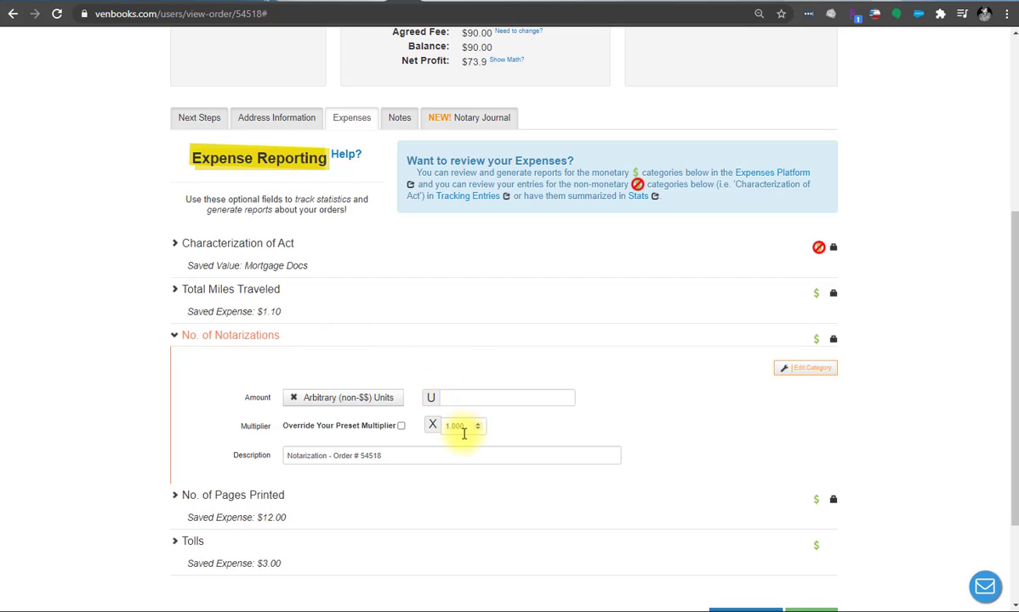
{"action": "double_click", "coordinate": [460, 427]}
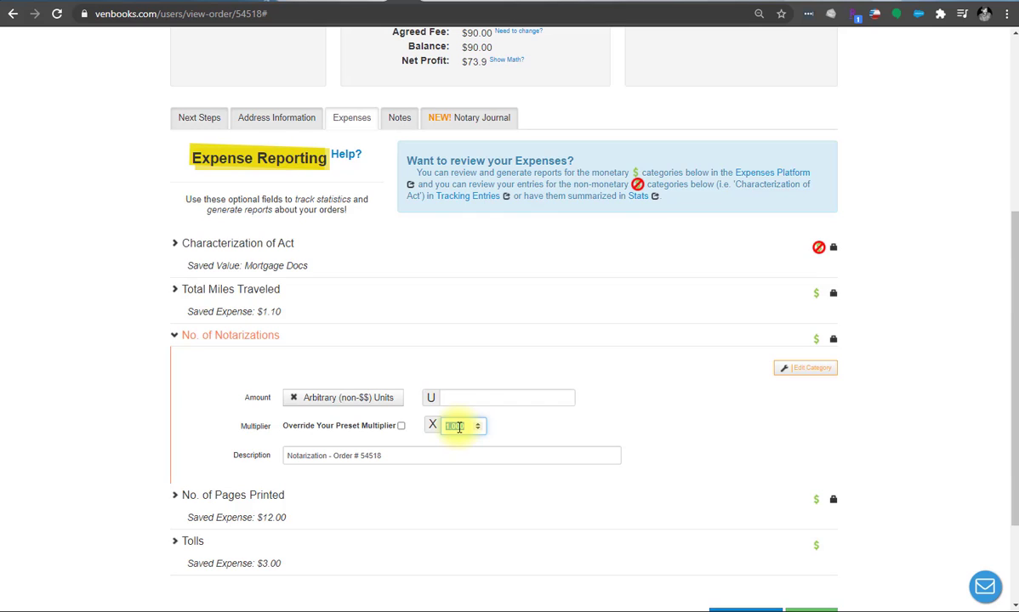
Edit the No. of Notarizations category, set the multiplier in its optional settings to 15, and save the category.
{"action": "left_click", "coordinate": [815, 368]}
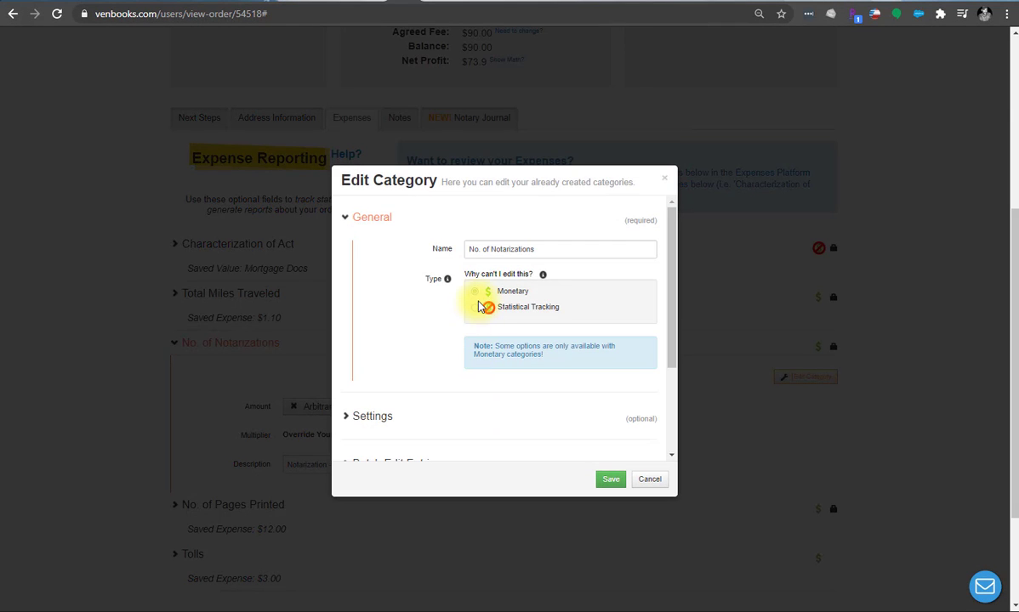
{"action": "scroll", "coordinate": [470, 391], "scroll_direction": "down", "scroll_amount": 2}
{"action": "left_click", "coordinate": [380, 283]}
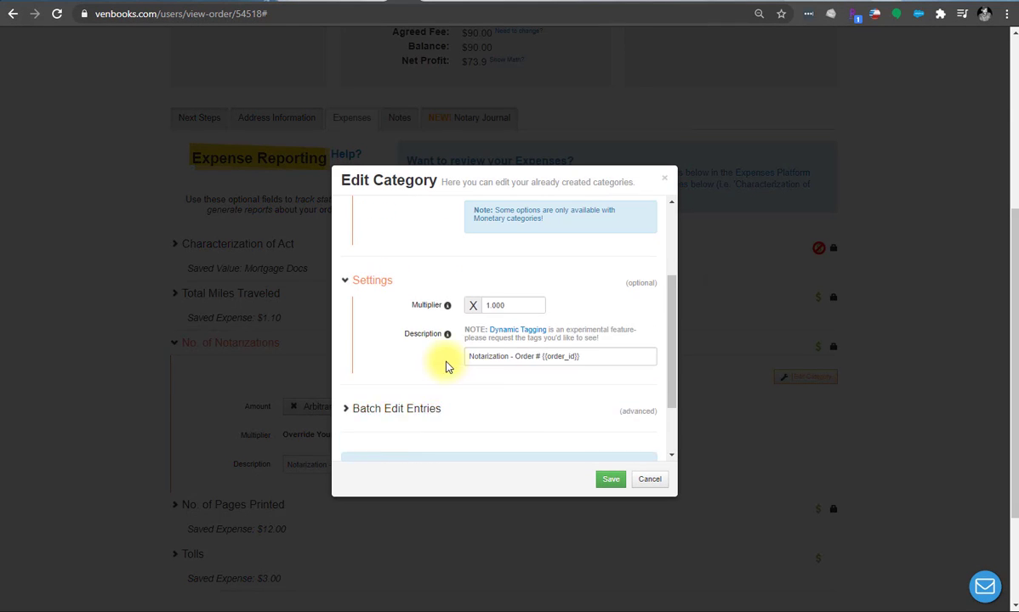
{"action": "left_click_drag", "start_coordinate": [506, 314], "coordinate": [455, 320]}
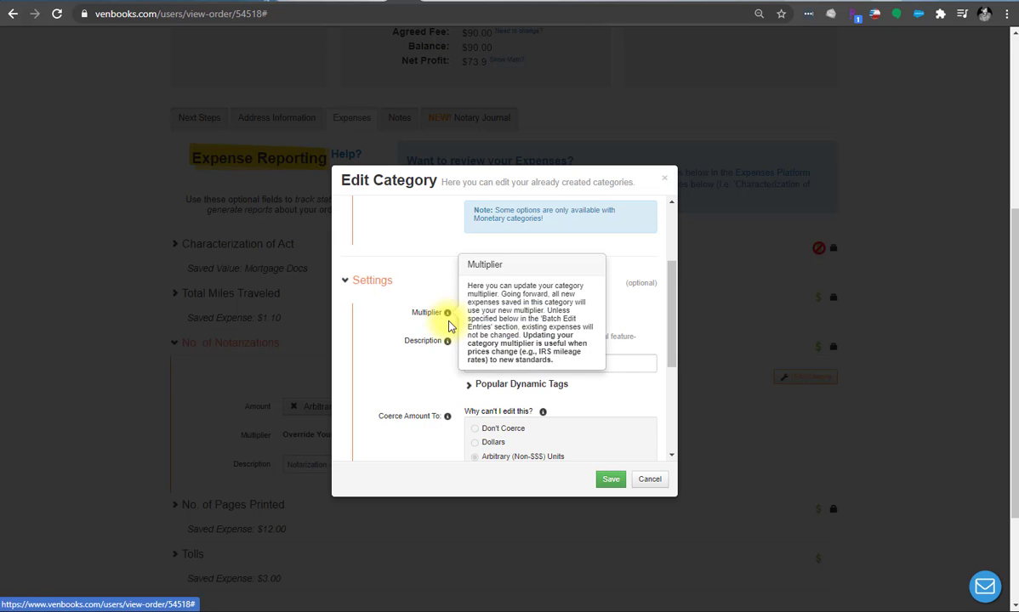
{"action": "type", "text": "15"}
{"action": "left_click", "coordinate": [610, 479]}
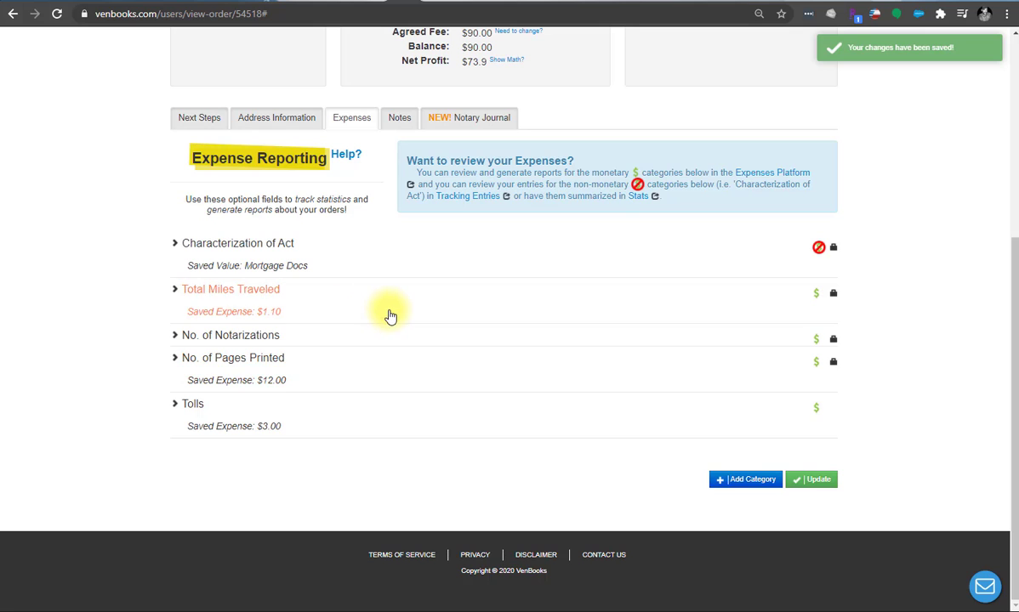
Enter 4 units for No. of Notarizations and update the order's expense entries.
{"action": "left_click", "coordinate": [382, 338]}
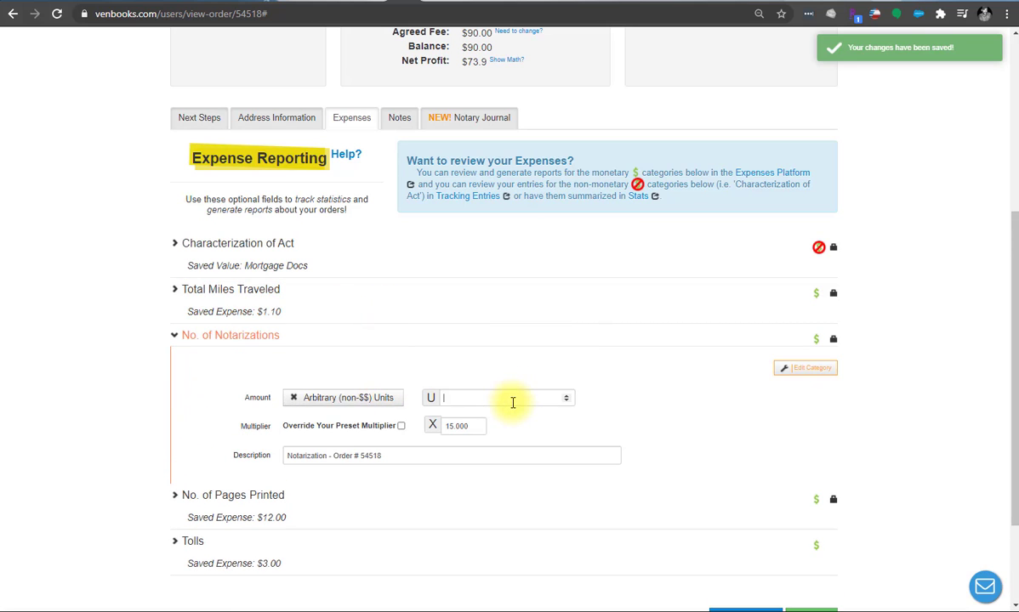
{"action": "left_click", "coordinate": [531, 399]}
{"action": "type", "text": "4"}
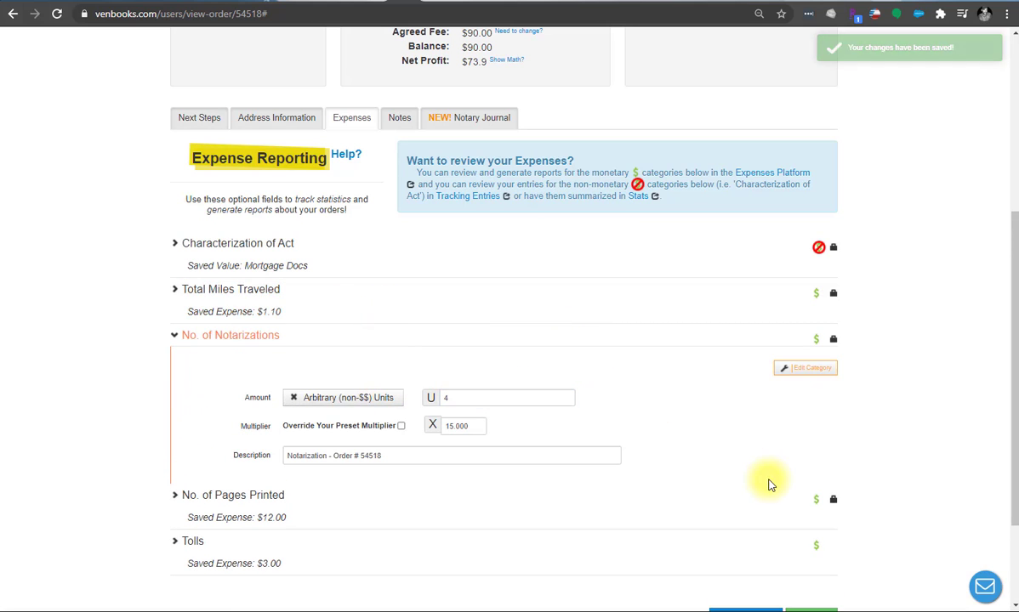
{"action": "scroll", "coordinate": [880, 537], "scroll_direction": "down", "scroll_amount": 2}
{"action": "left_click", "coordinate": [819, 483]}
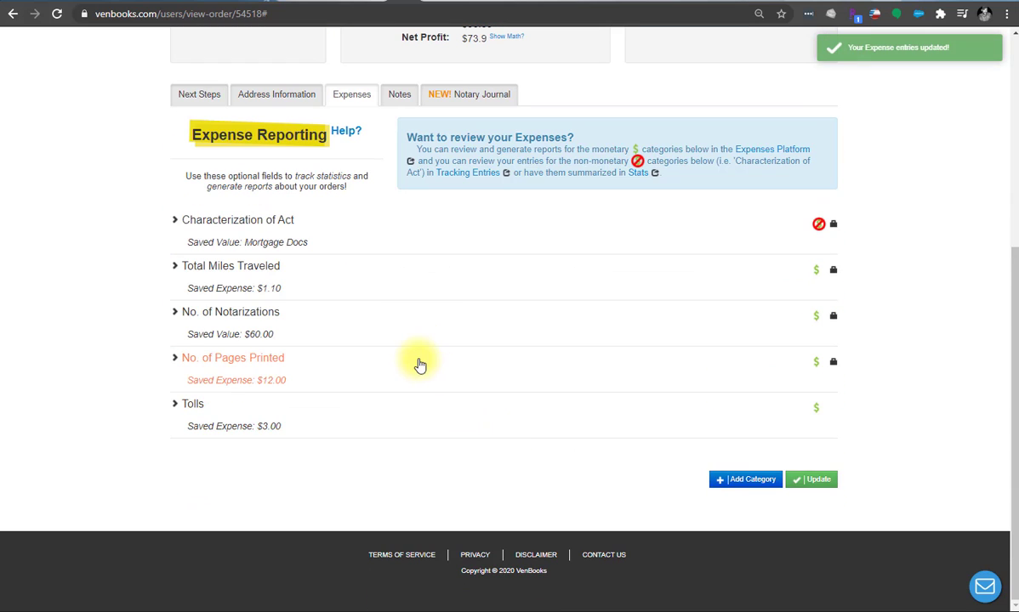
Reopen the saved No. of Notarizations entry and review its amount and multiplier alongside the order's net profit.
{"action": "left_click", "coordinate": [375, 320]}
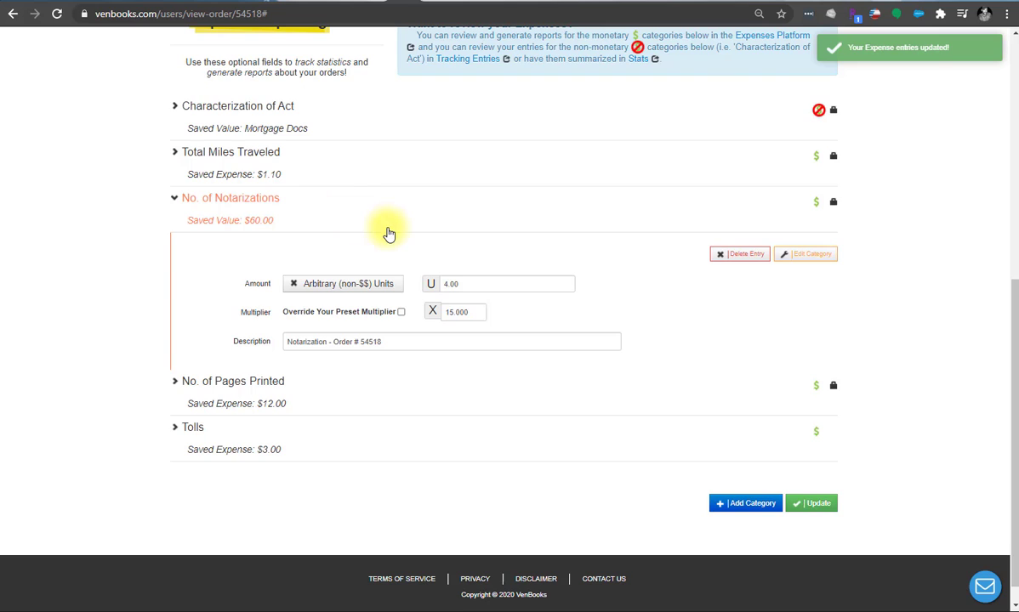
{"action": "scroll", "coordinate": [426, 233], "scroll_direction": "up", "scroll_amount": 4}
{"action": "scroll", "coordinate": [477, 244], "scroll_direction": "down", "scroll_amount": 3}
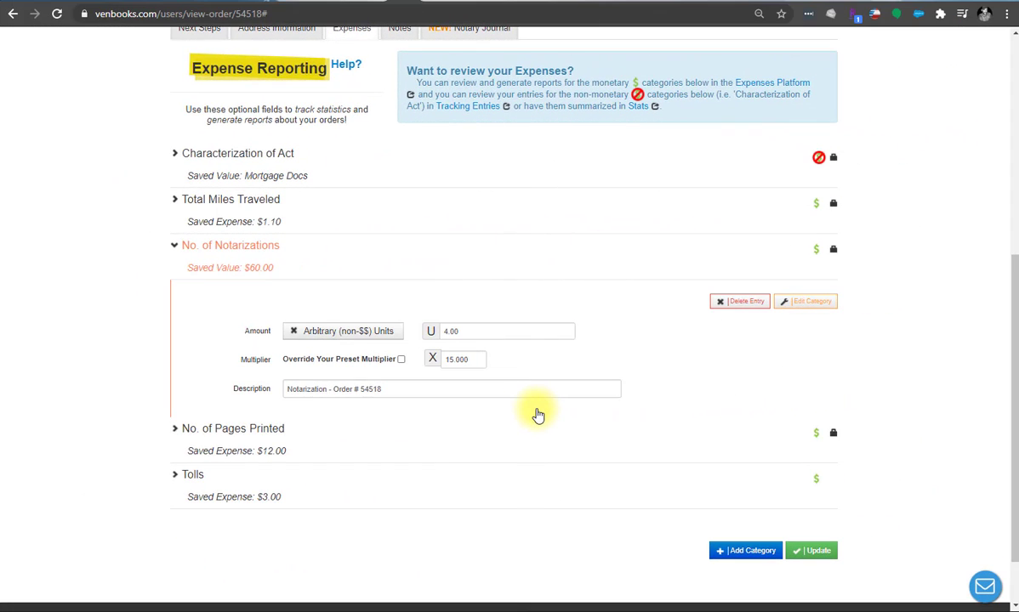
{"action": "scroll", "coordinate": [536, 414], "scroll_direction": "up", "scroll_amount": 2}
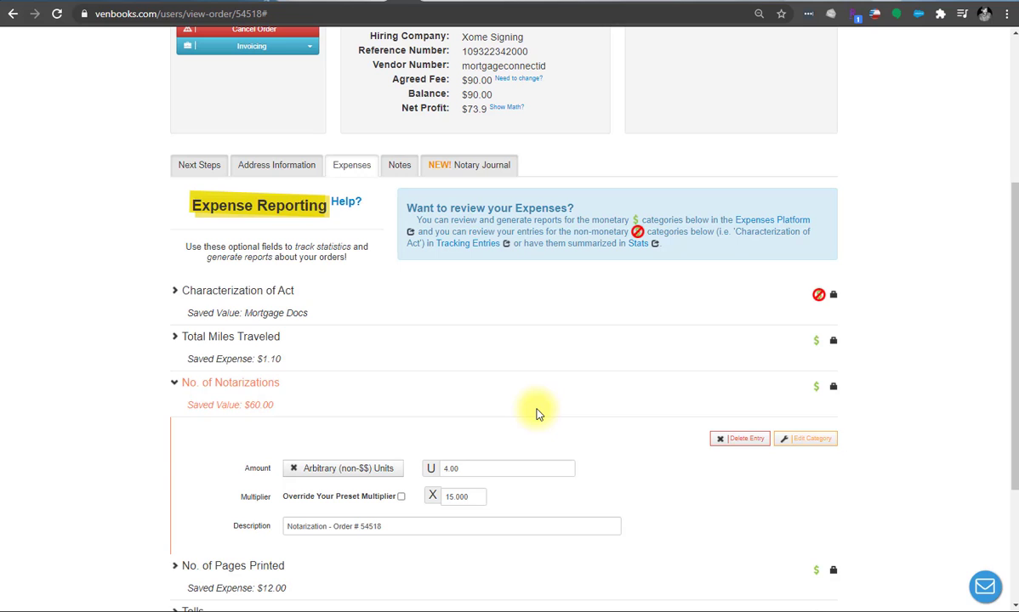
{"action": "scroll", "coordinate": [537, 414], "scroll_direction": "up", "scroll_amount": 1}
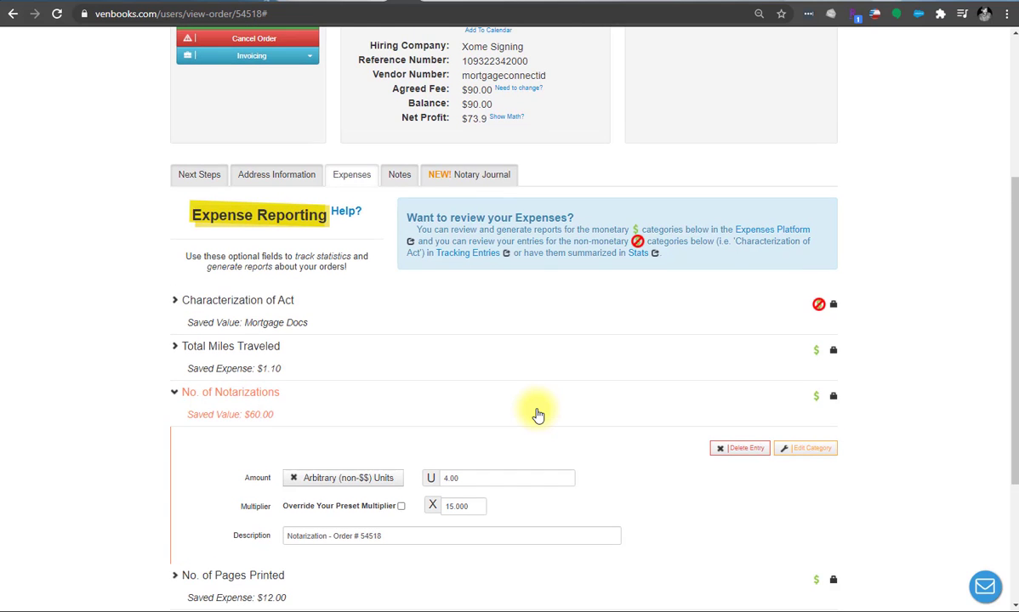